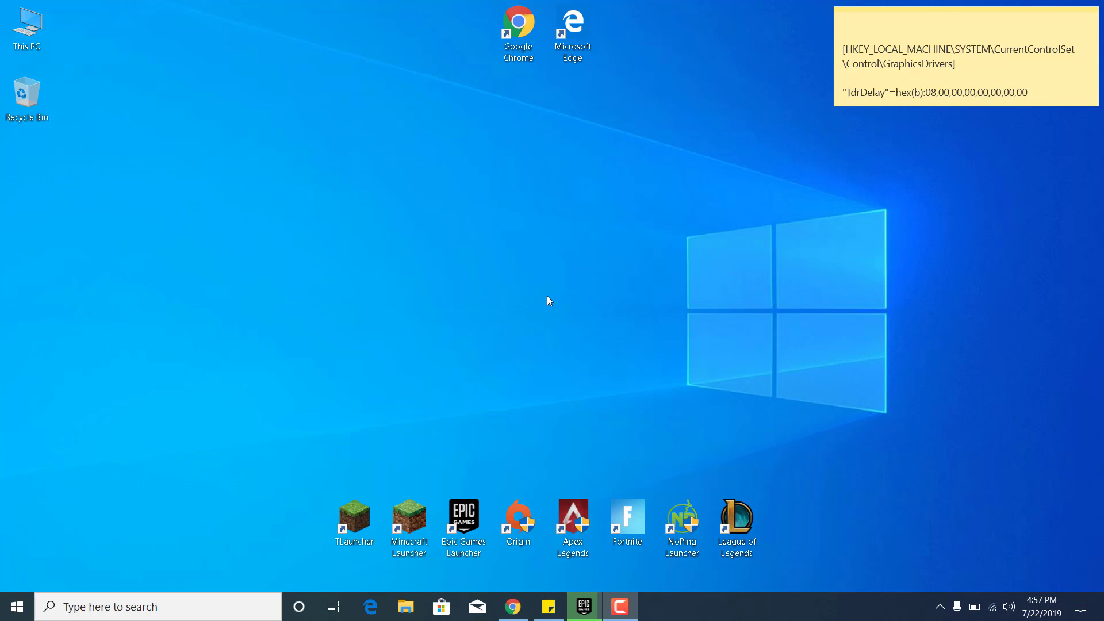
Step: Browse to C:\Program Files (x86)\Epic Games\DirectXRedist and launch DXSETUP
left_click(24, 28)
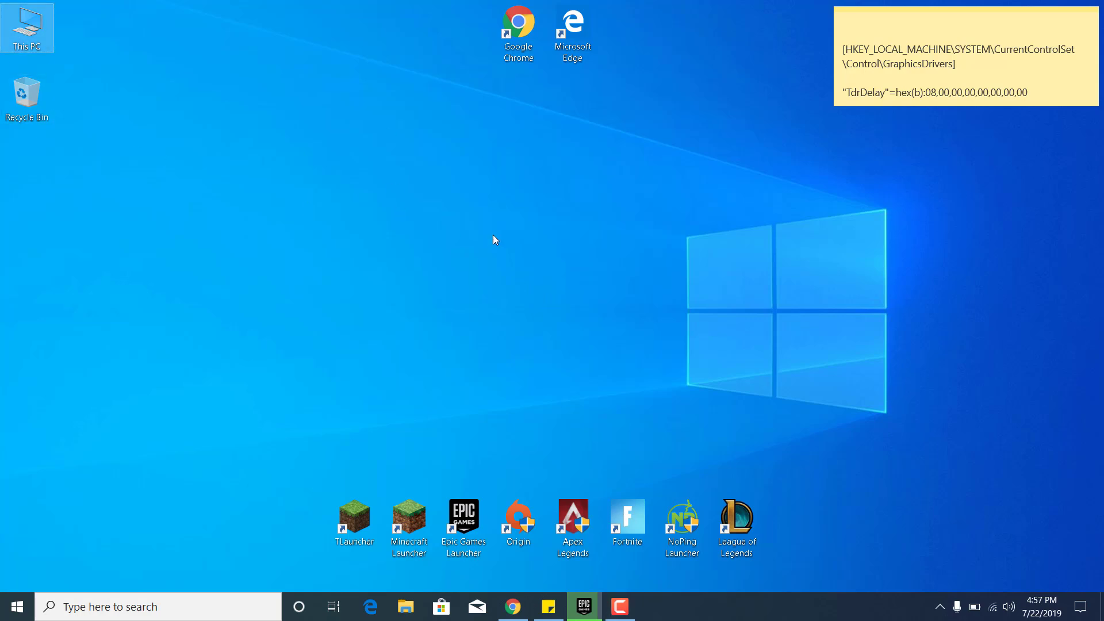
left_click(514, 260)
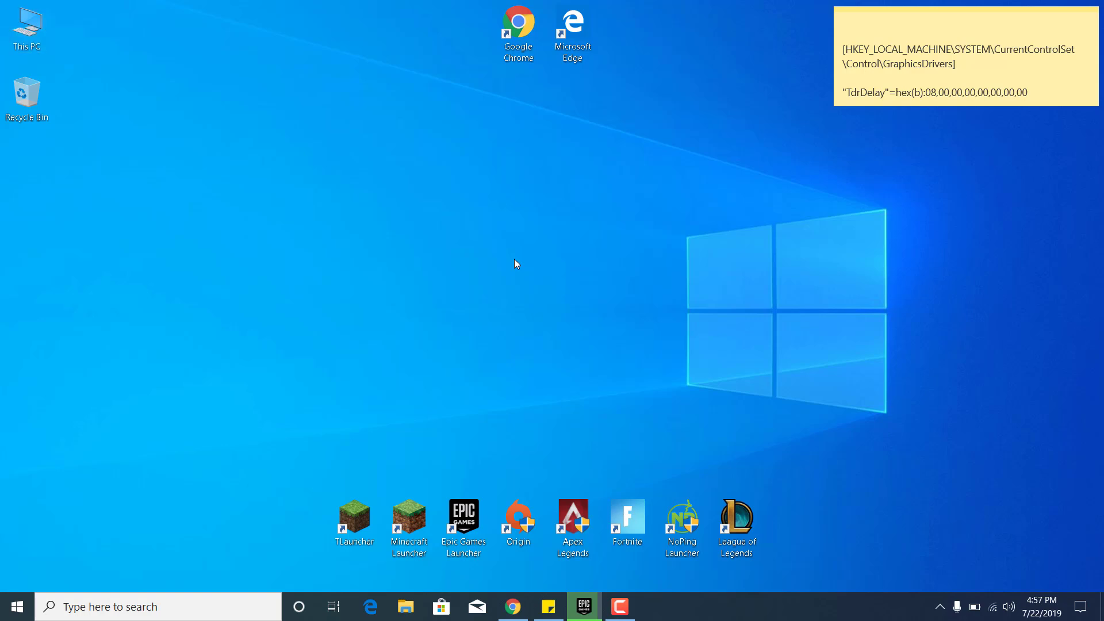
key("super+e")
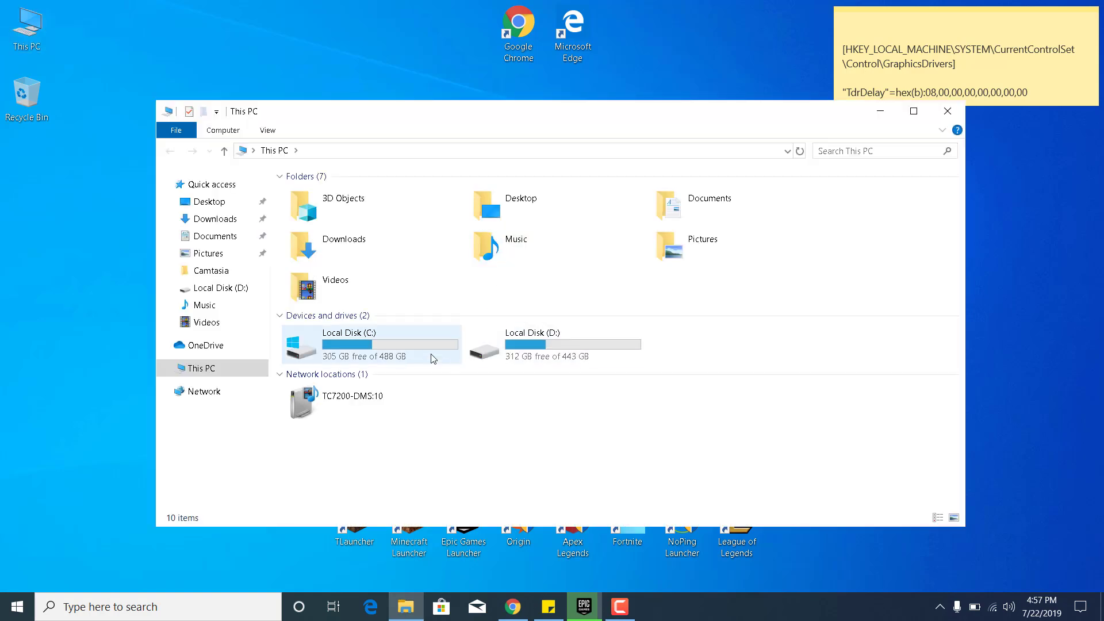
double_click(421, 351)
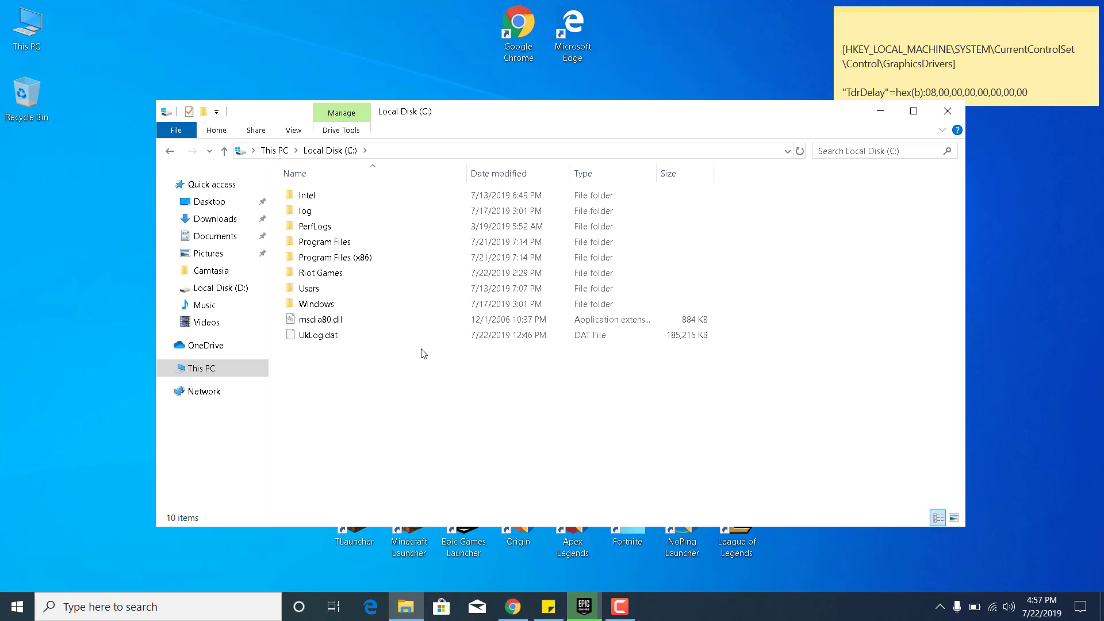
double_click(368, 259)
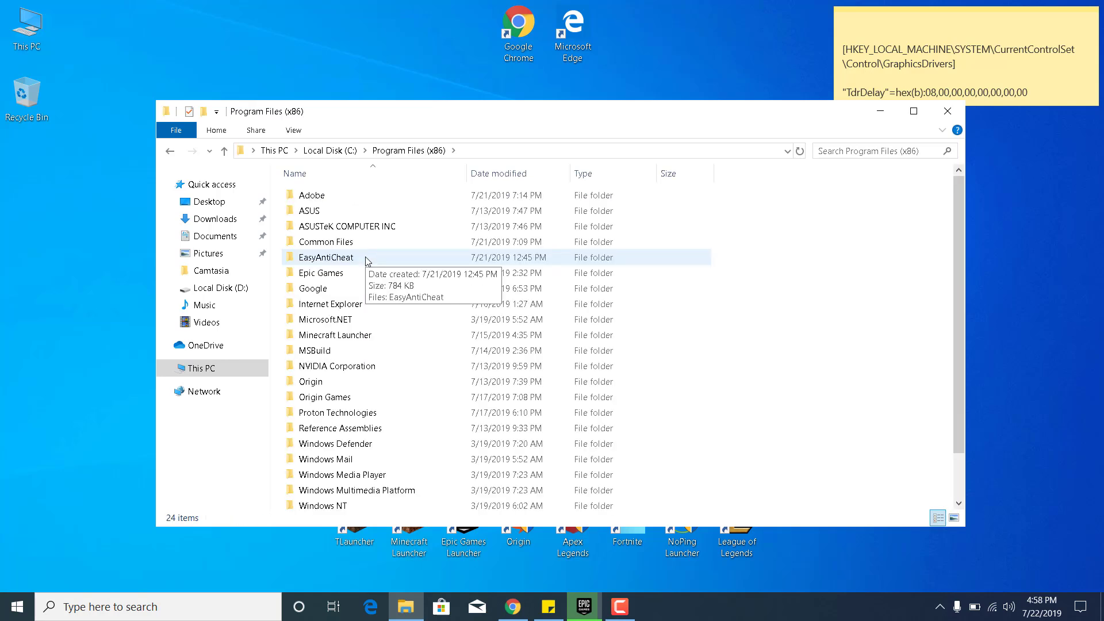
double_click(365, 271)
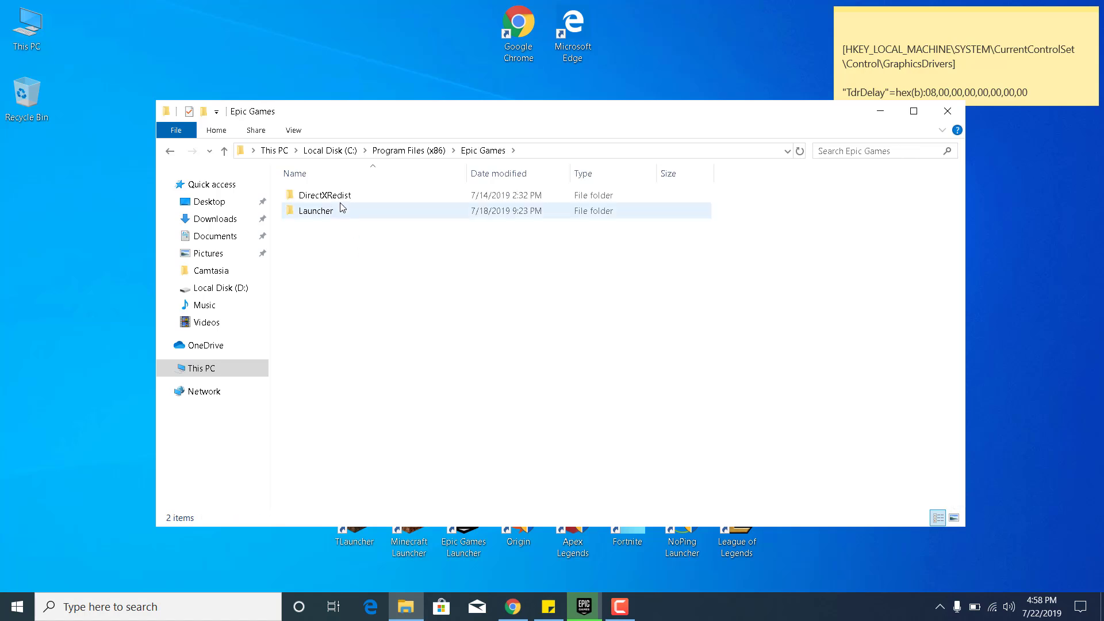
double_click(325, 196)
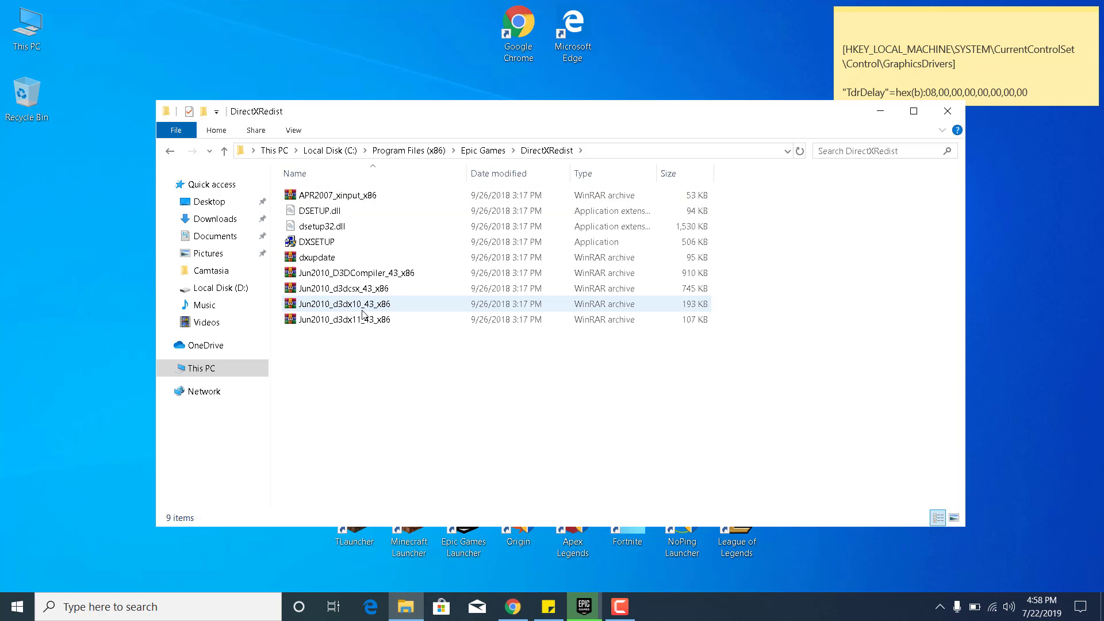
double_click(315, 242)
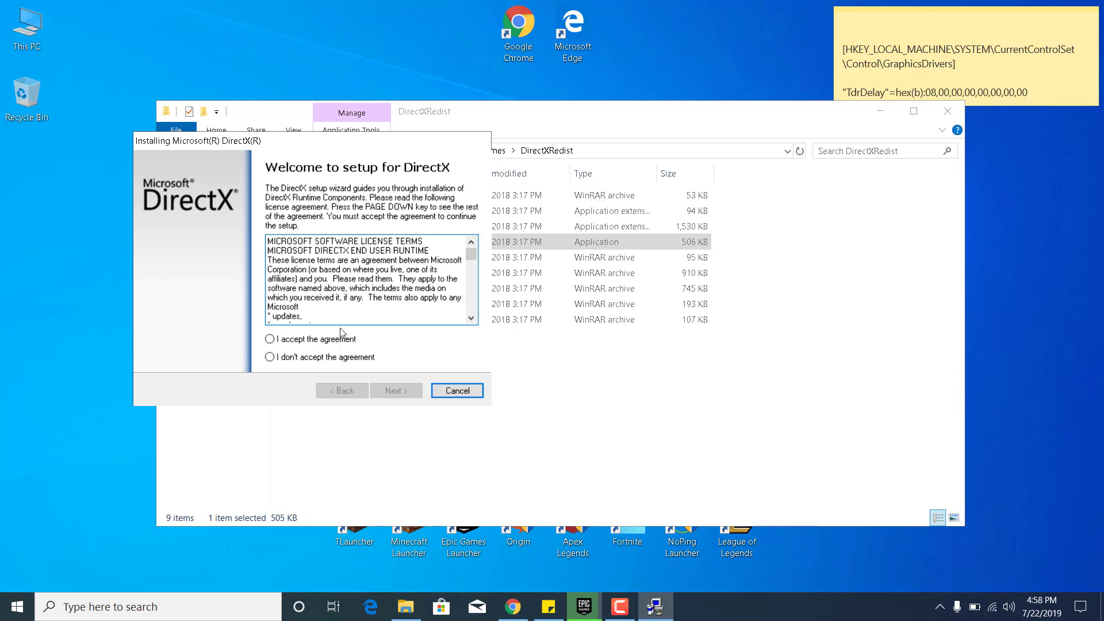
Step: Accept the DirectX licence, install the runtime components, and close the finished installer
left_click(357, 341)
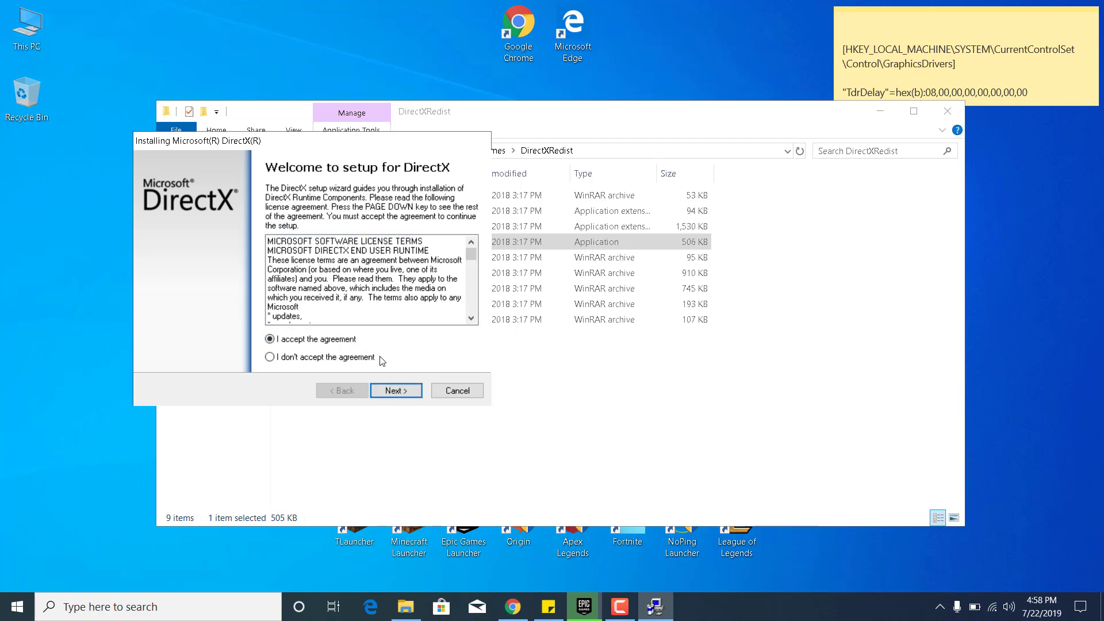
left_click(396, 391)
left_click(400, 391)
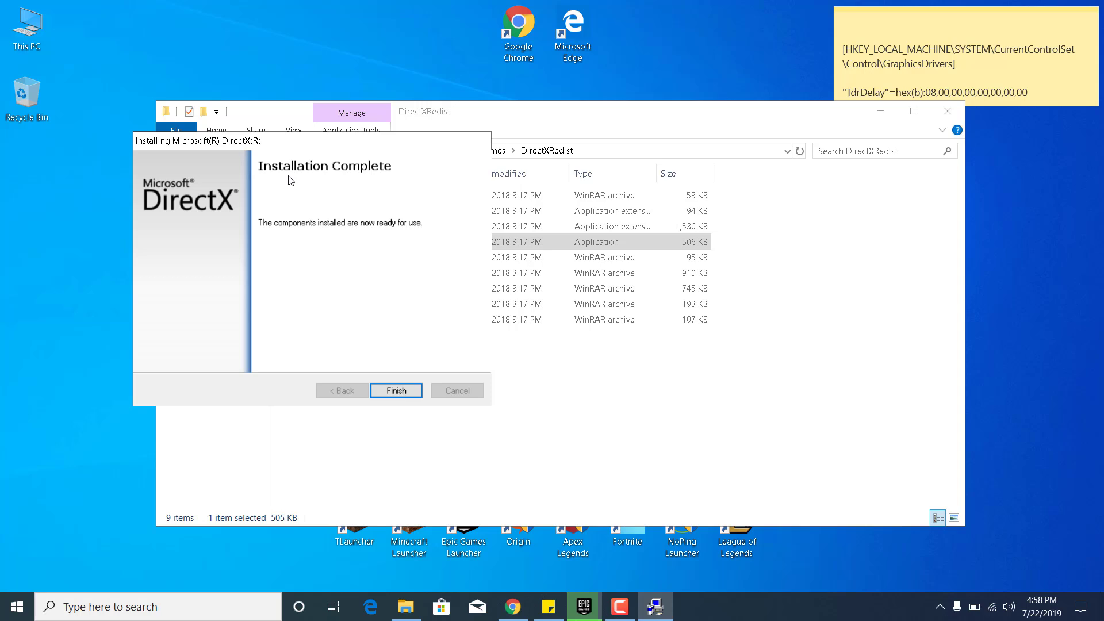
left_click(390, 389)
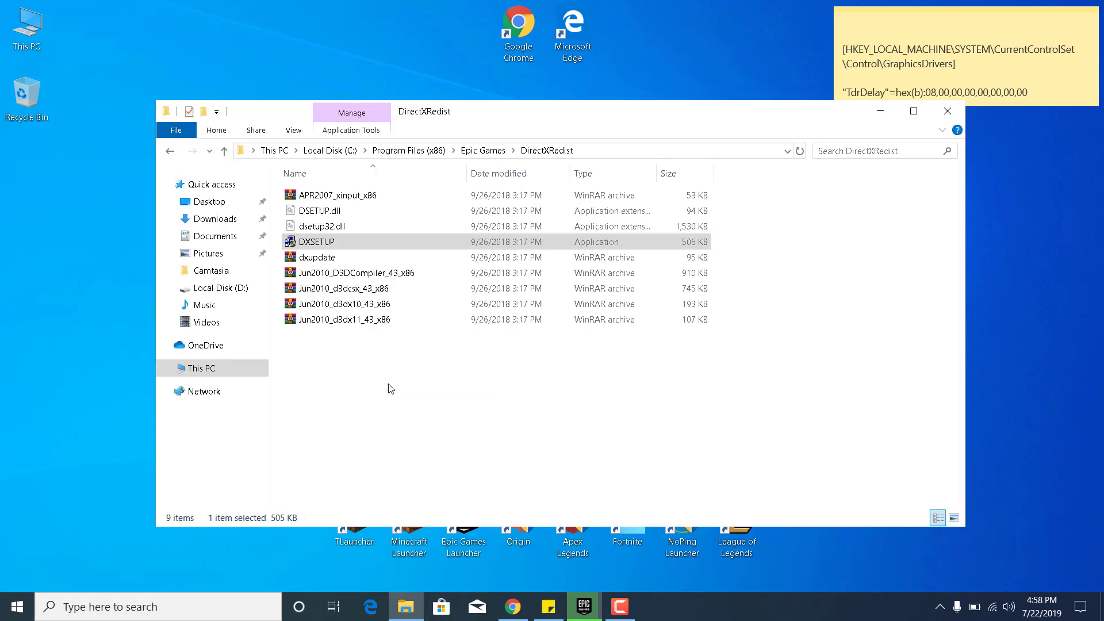
left_click(390, 389)
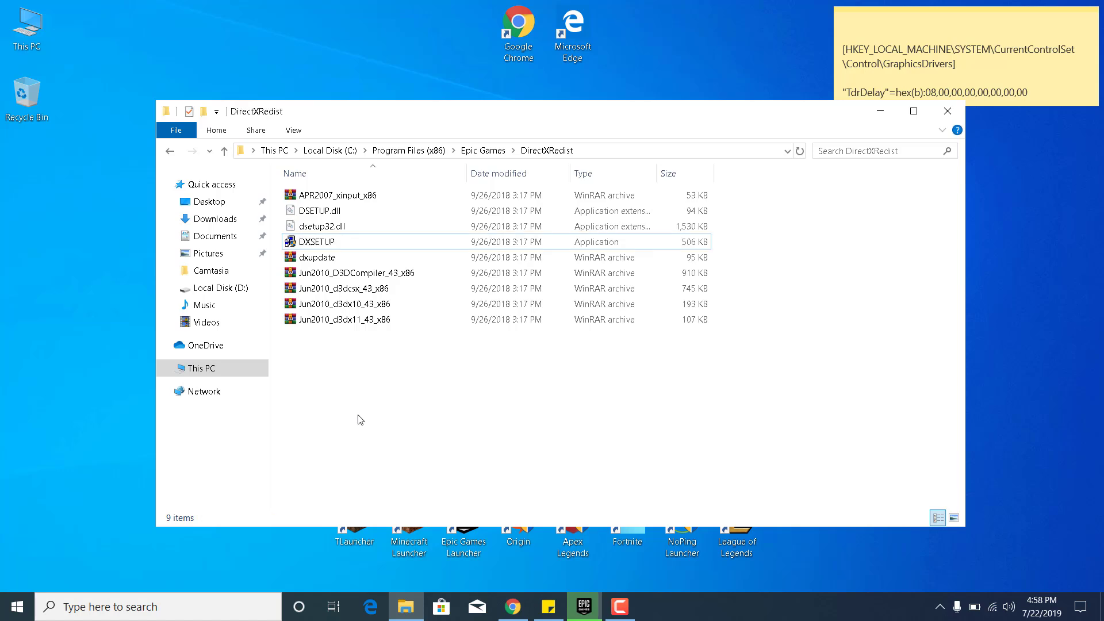
Step: Navigate from C: through Program Files\Epic Games\Fortnite\FortniteGame\Binaries\Win64 into BattlEye
left_click(327, 153)
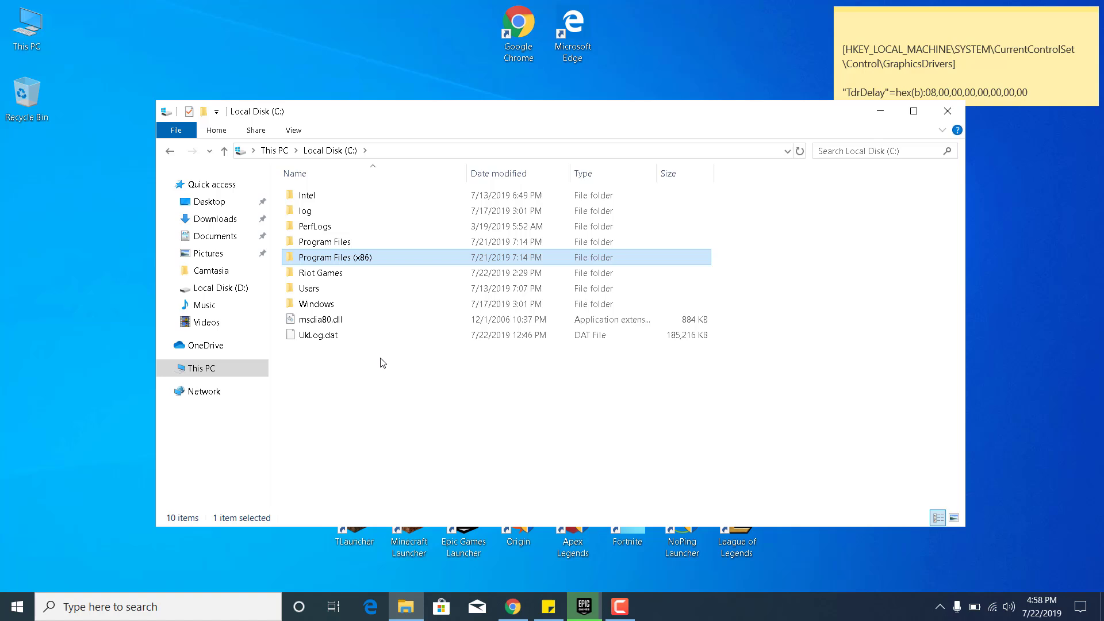
double_click(325, 242)
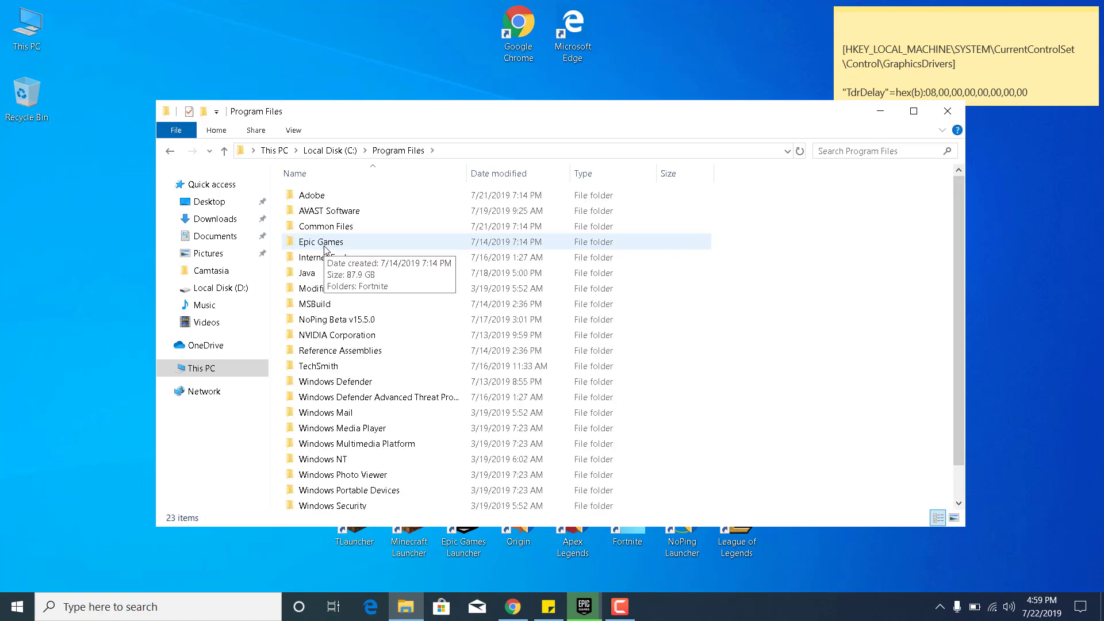
double_click(323, 243)
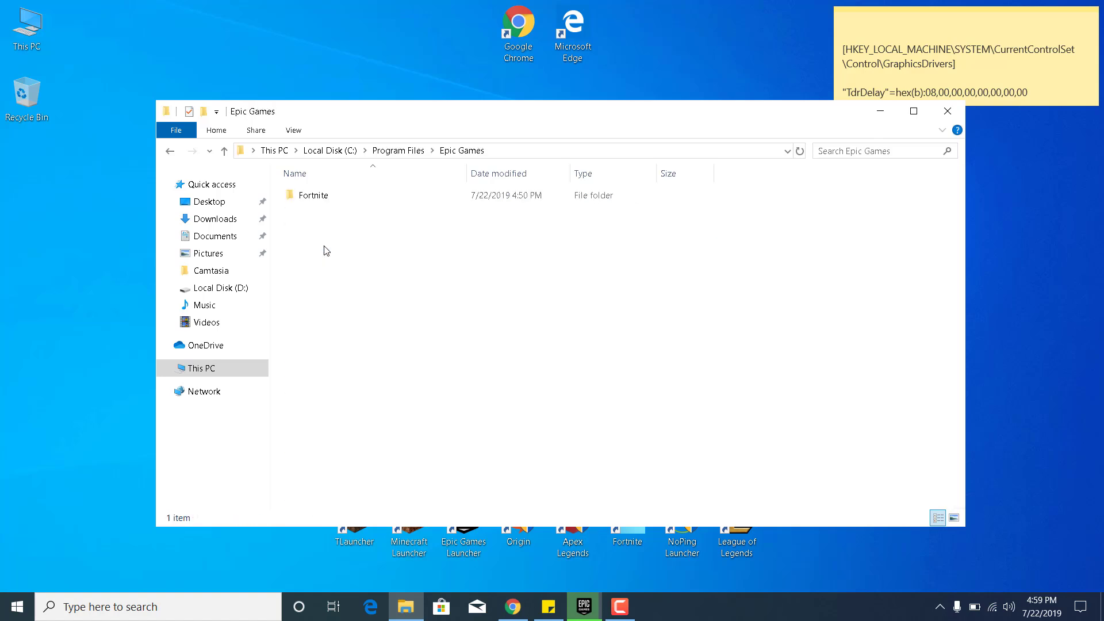
double_click(327, 199)
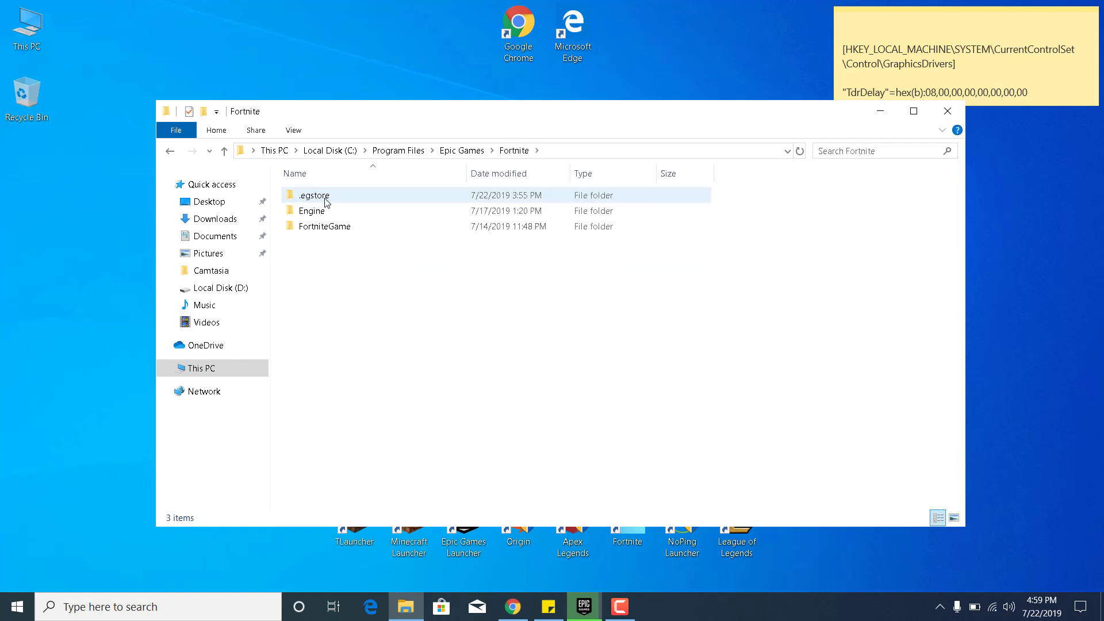
left_click(321, 230)
double_click(321, 230)
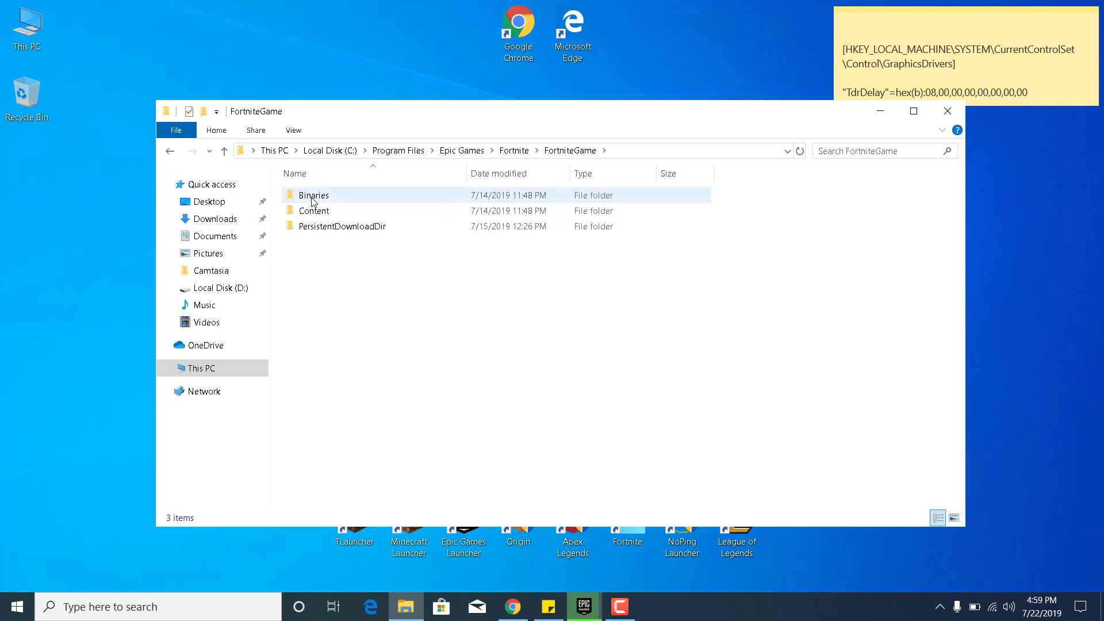
left_click(314, 199)
double_click(313, 198)
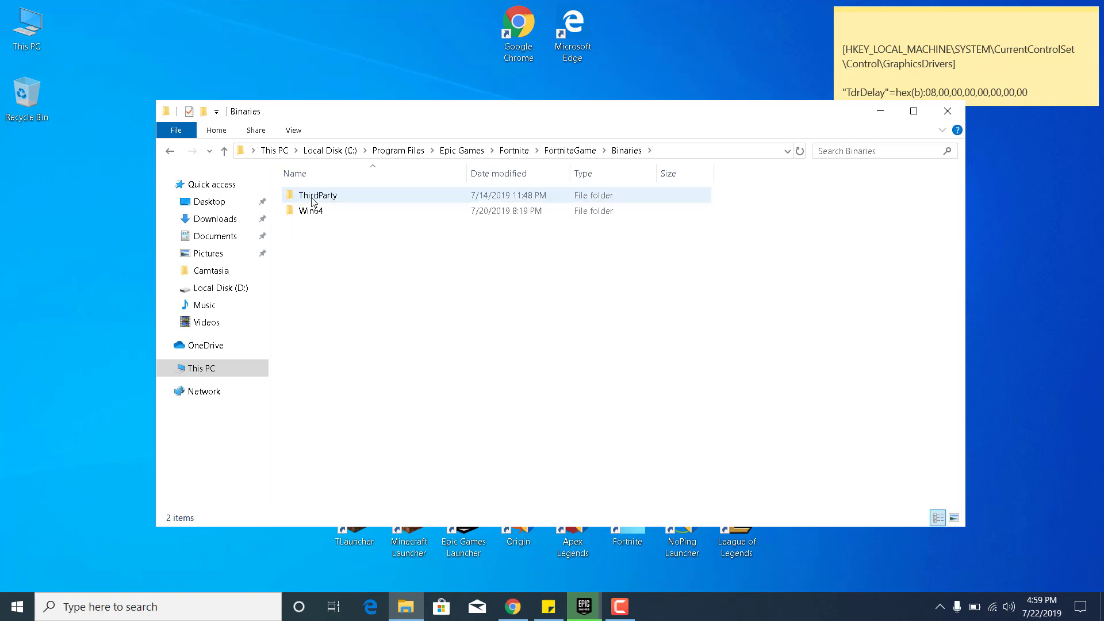
double_click(313, 212)
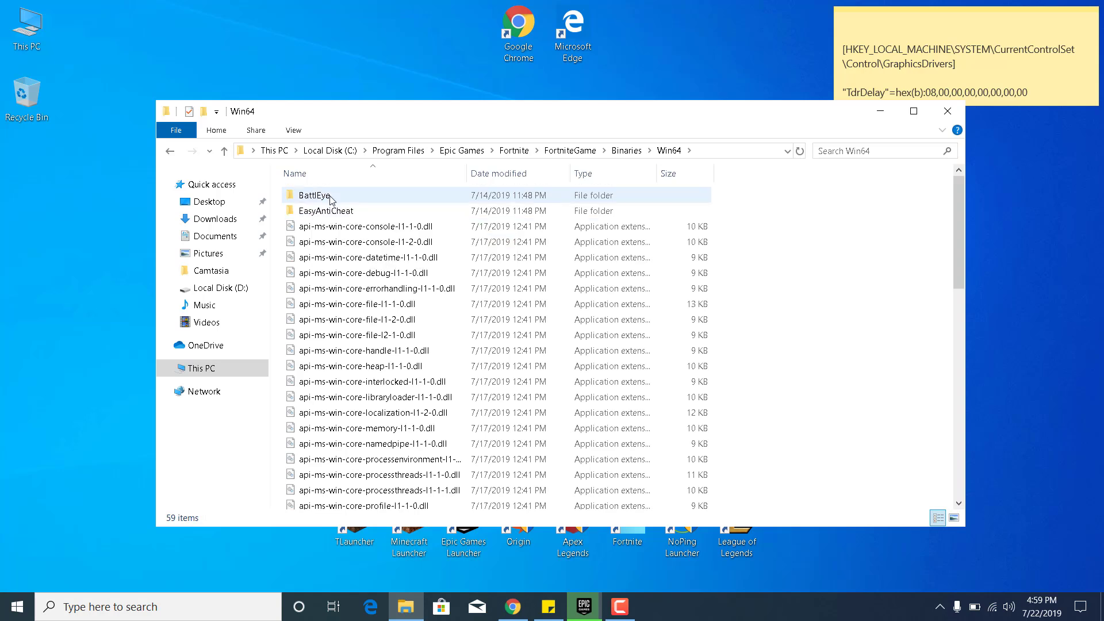
double_click(314, 195)
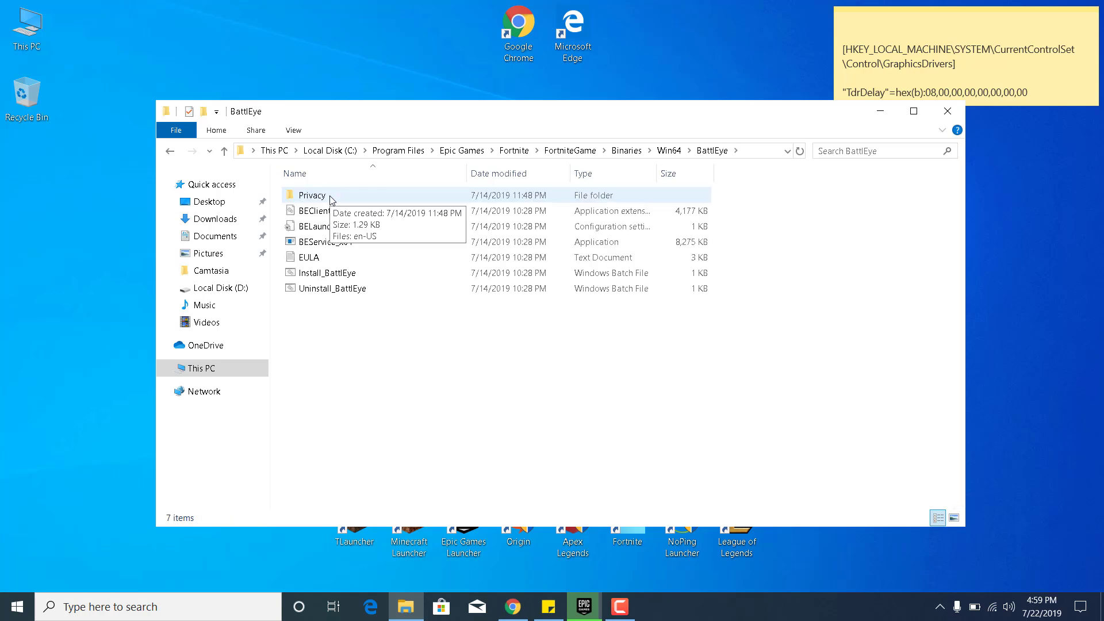
Step: Run Uninstall_BattlEye, confirm and acknowledge the removal, then run Install_BattlEye
double_click(326, 288)
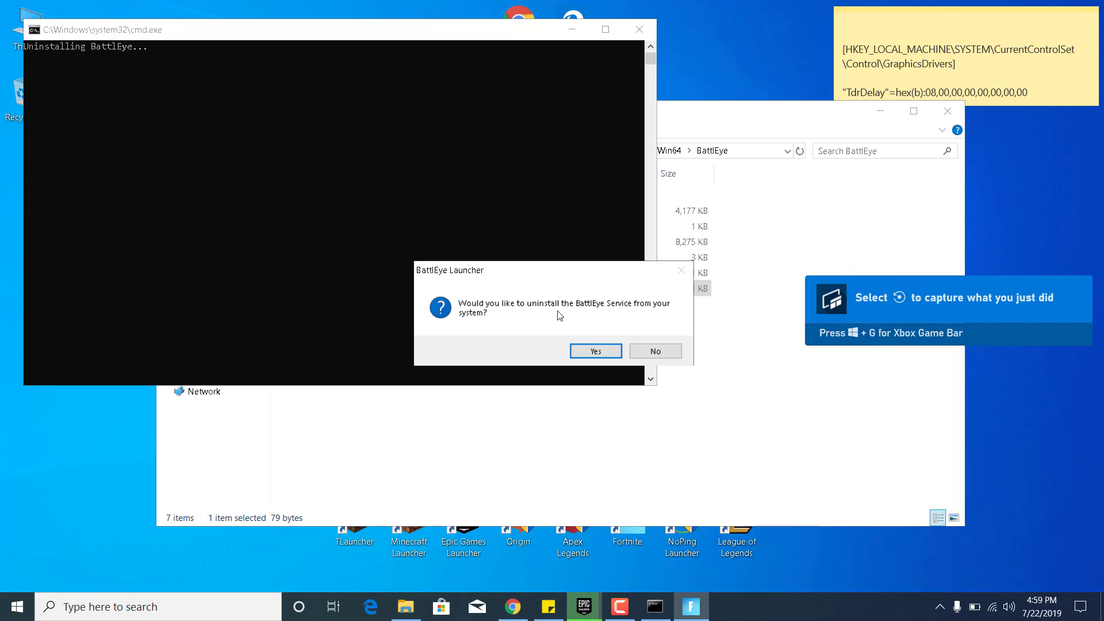
left_click(598, 351)
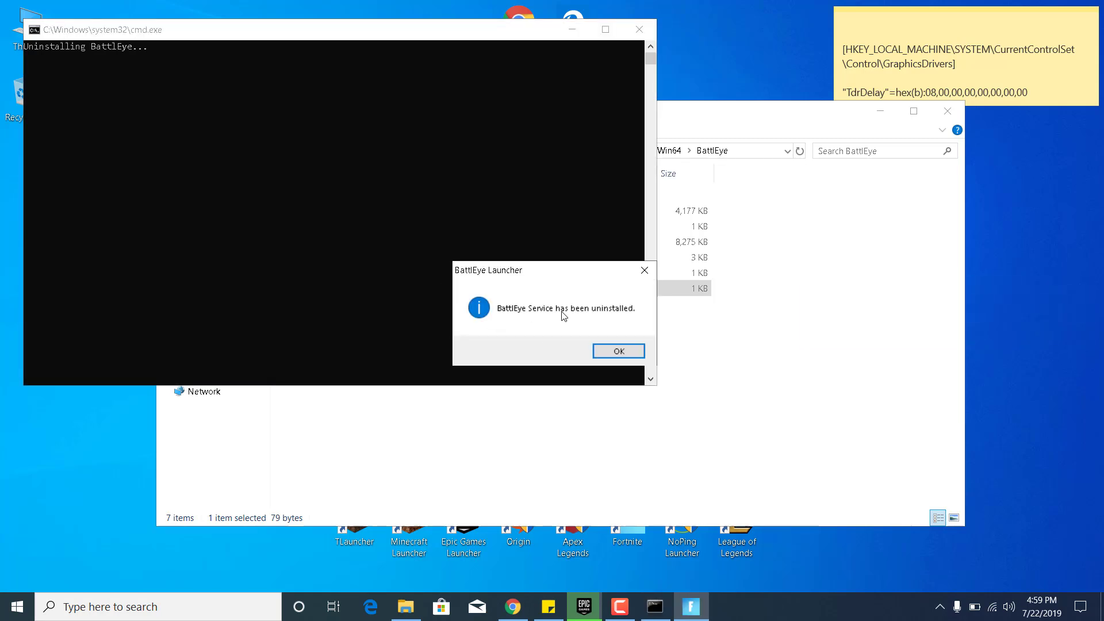
left_click(618, 349)
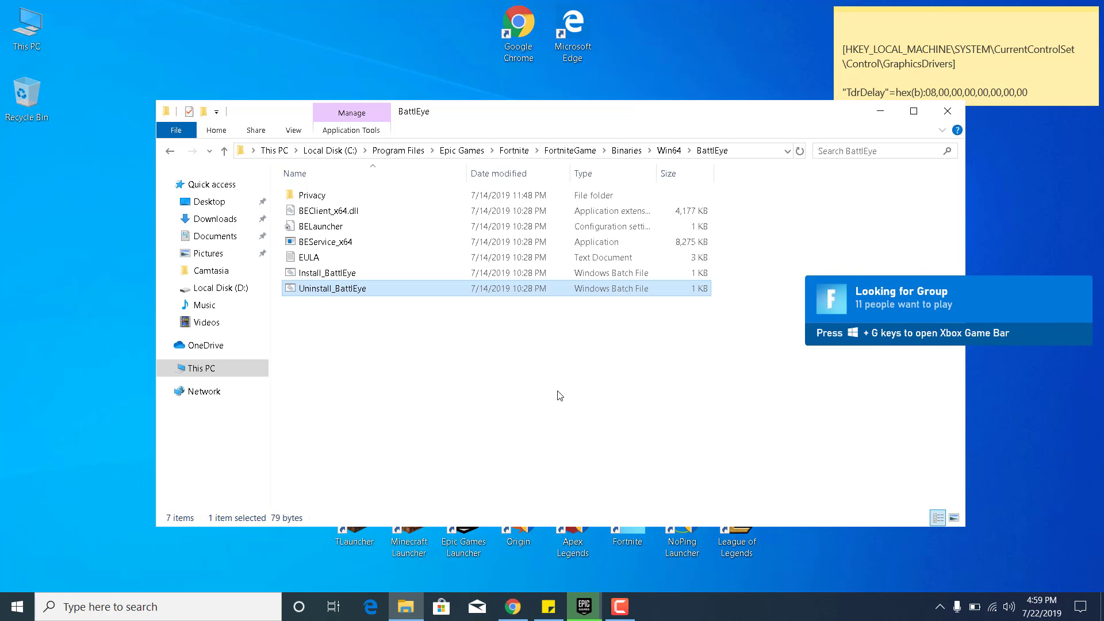
double_click(328, 275)
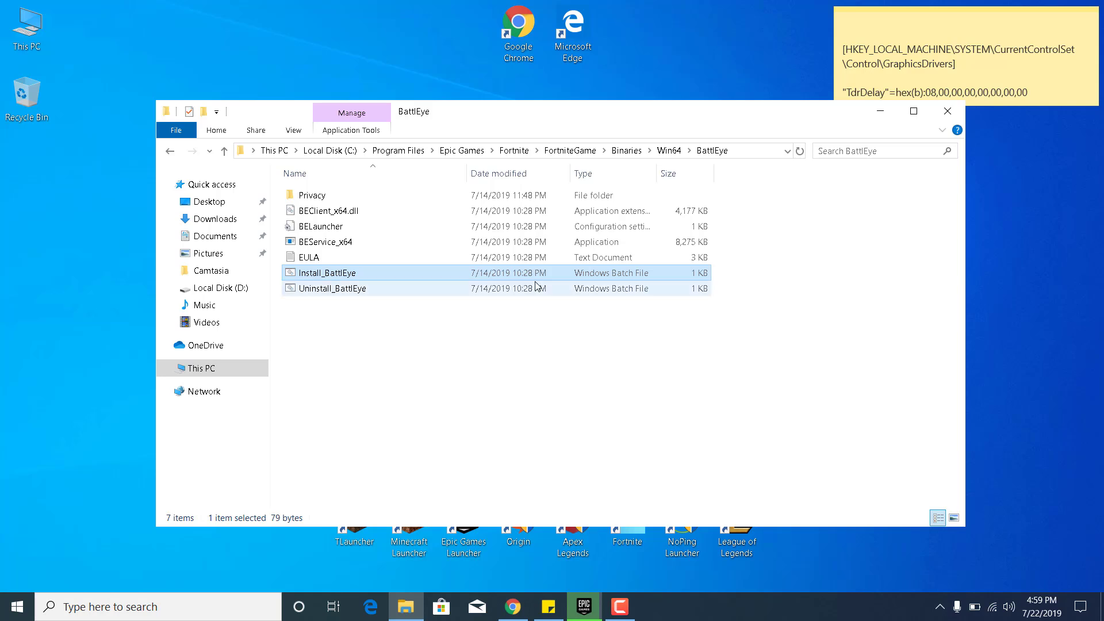
Step: Run EasyAntiCheat_Setup from Win64\EasyAntiCheat, repair the Fortnite service, and finish
left_click(670, 153)
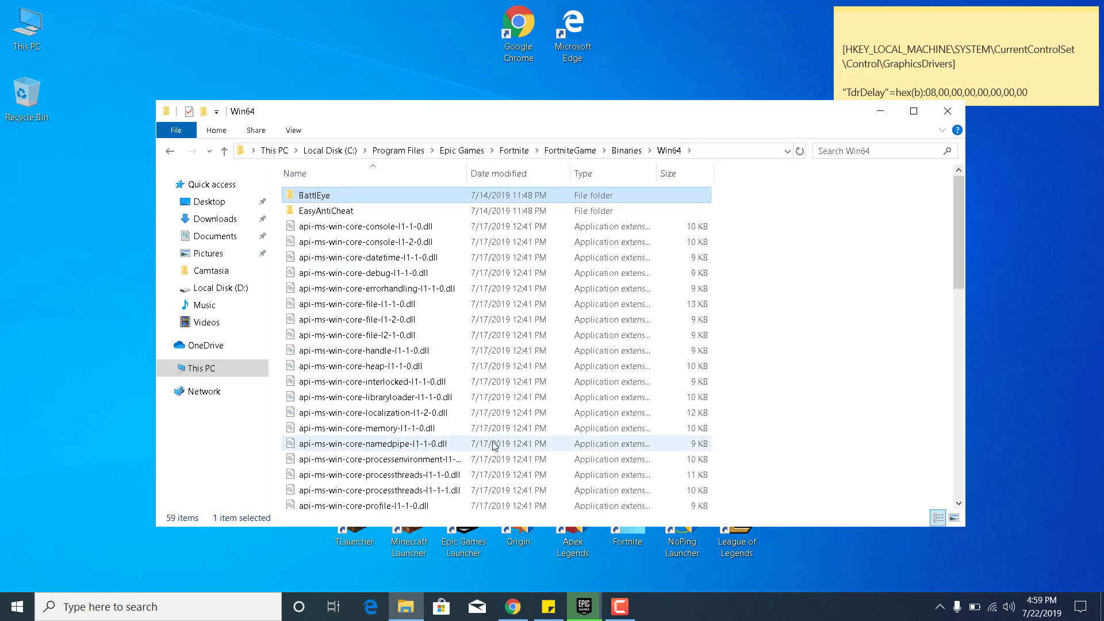
double_click(338, 211)
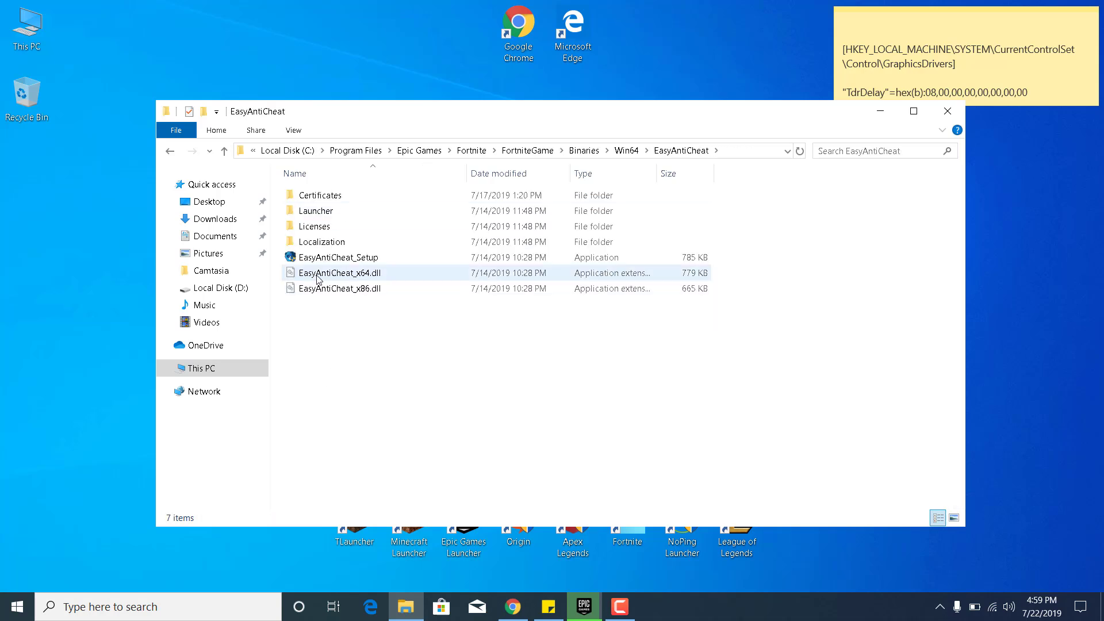
double_click(340, 264)
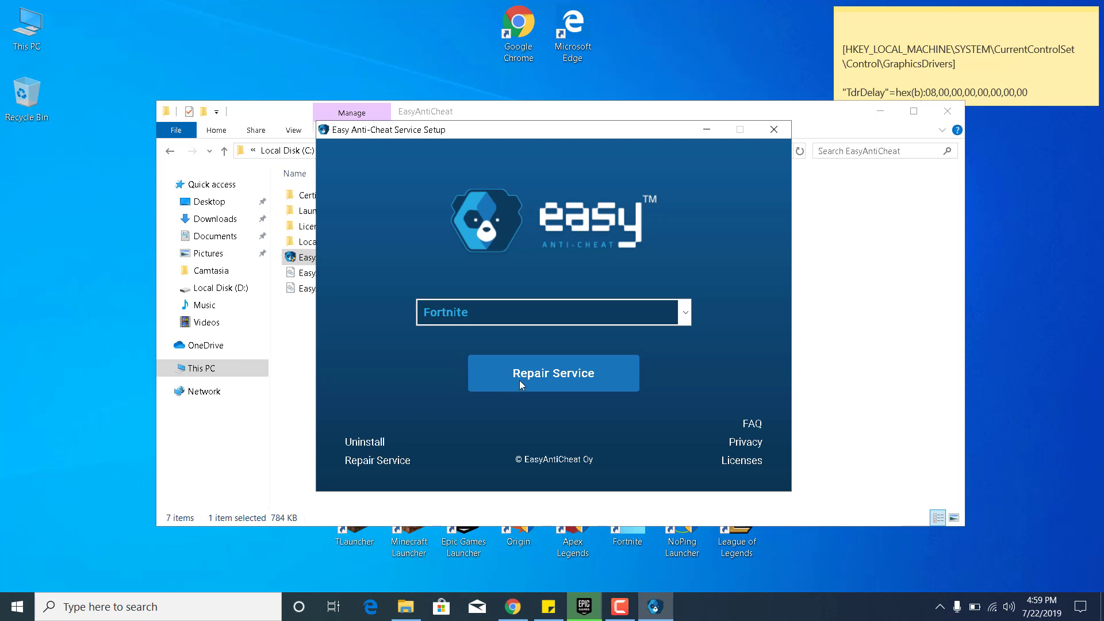
left_click(521, 382)
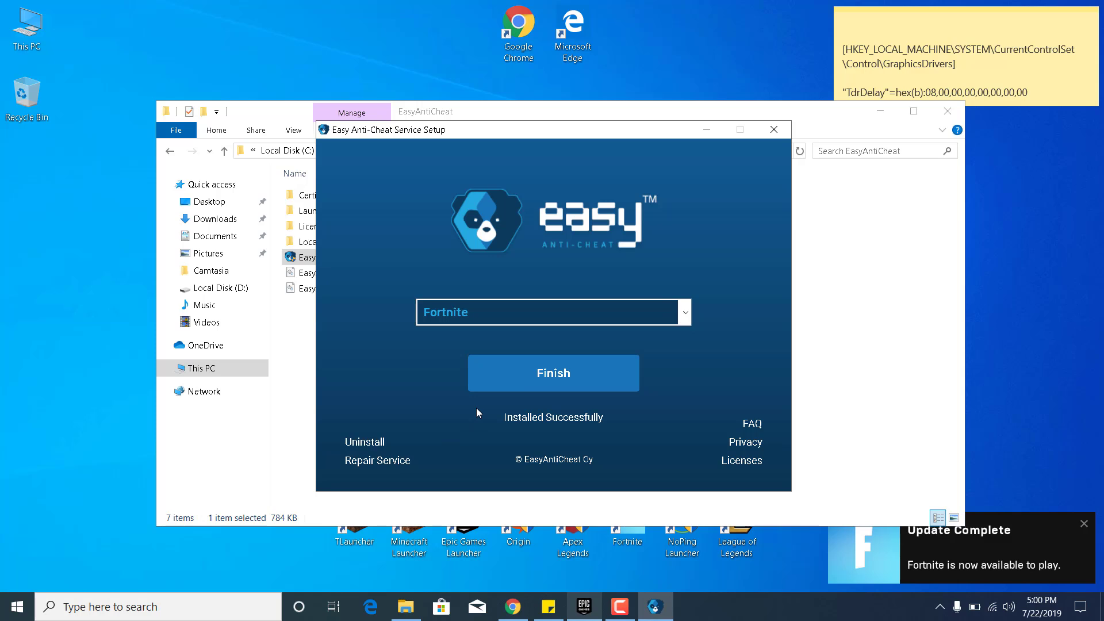
left_click(529, 382)
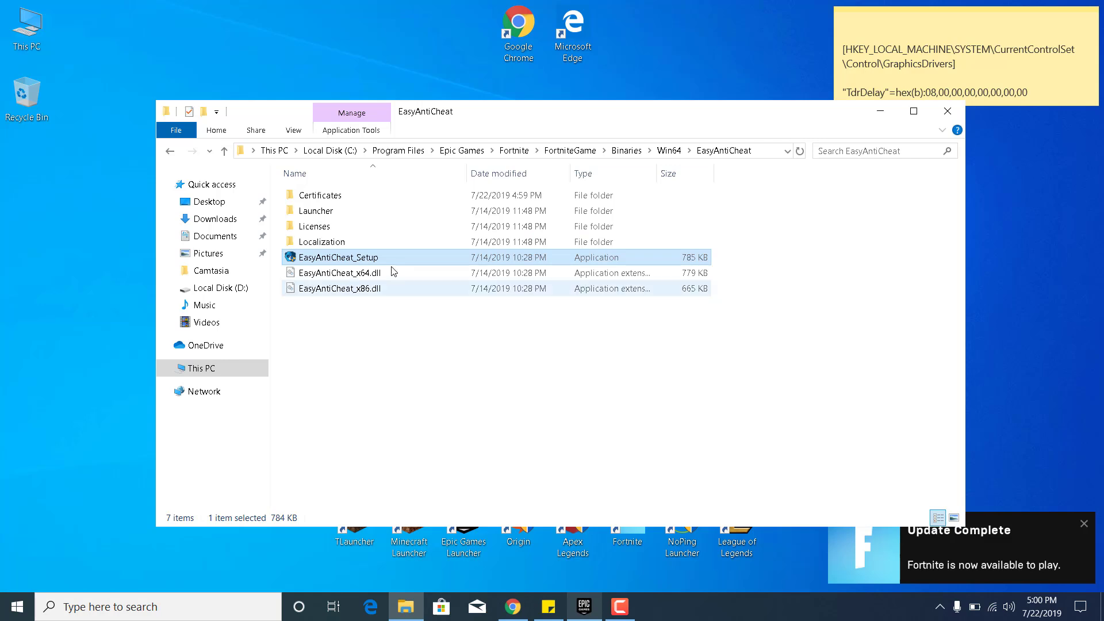
Step: Return to C:\Program Files\Epic Games\Fortnite\FortniteGame\Binaries\Win64 and scroll to the FortniteClient executables
left_click(329, 154)
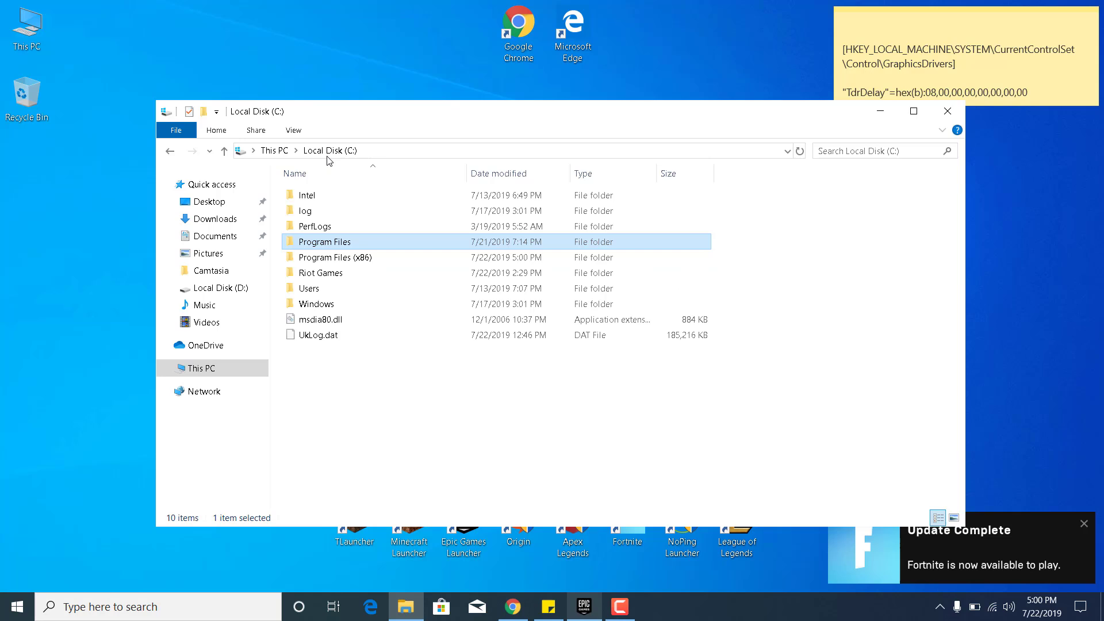
double_click(307, 242)
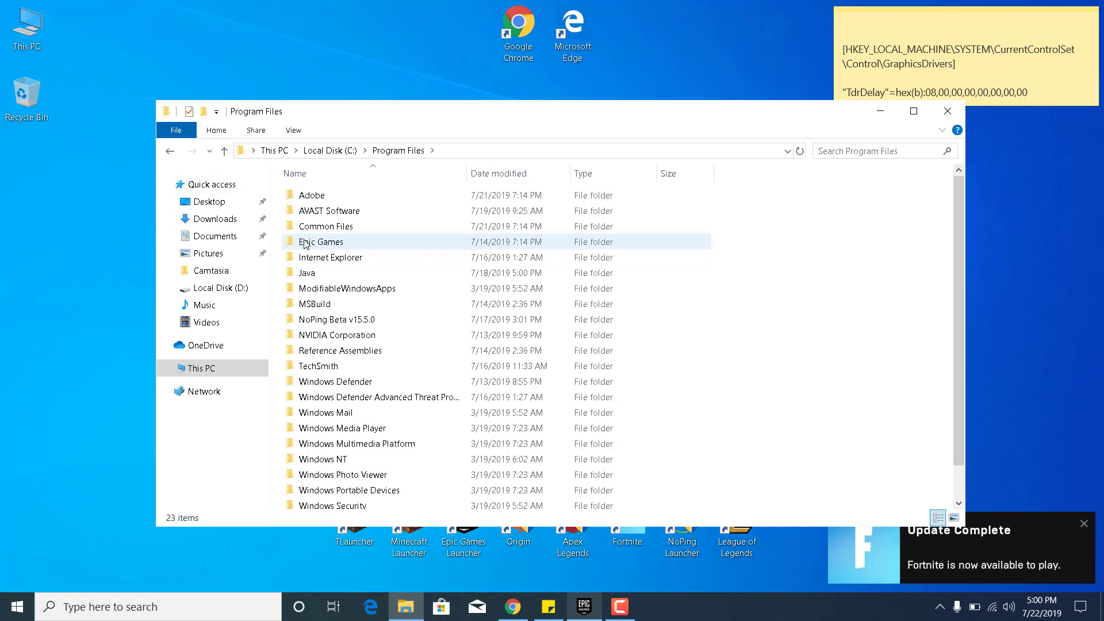
double_click(305, 242)
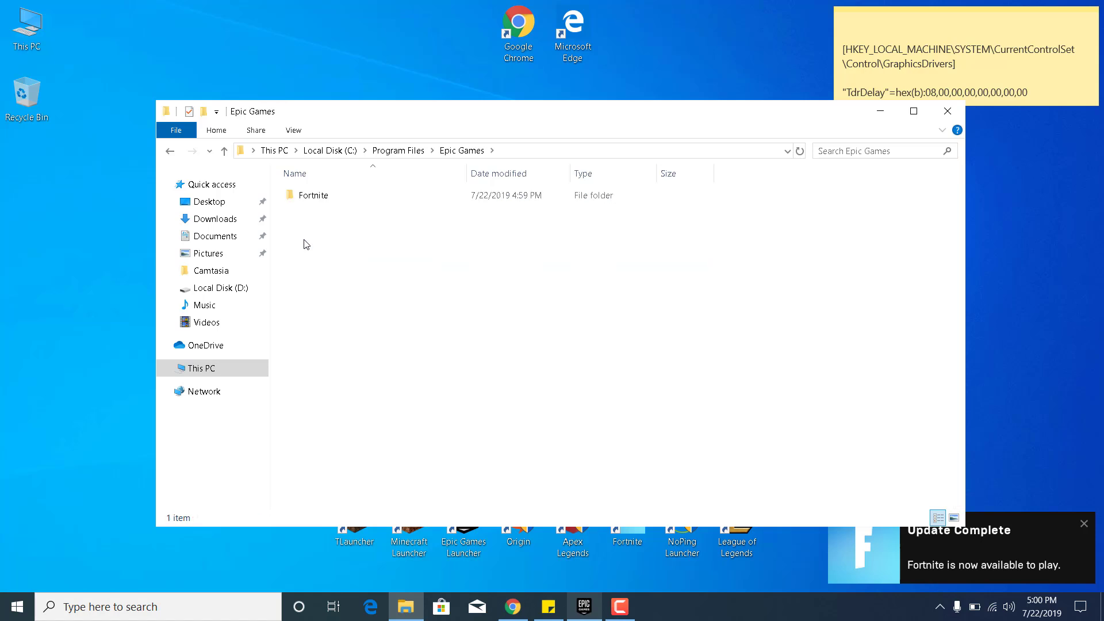
double_click(299, 201)
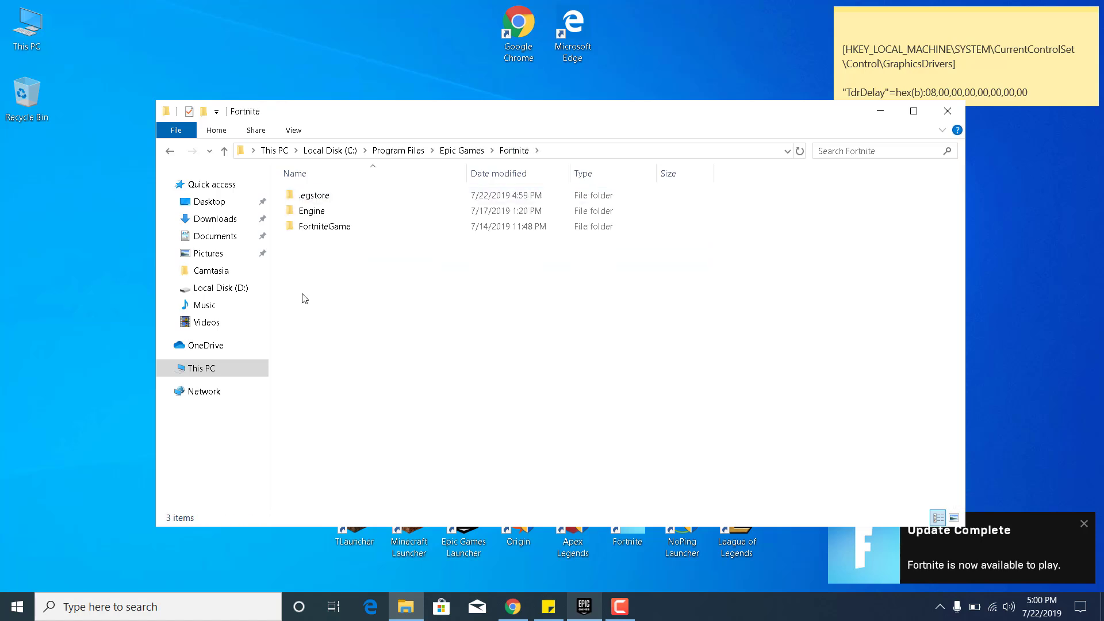
double_click(316, 225)
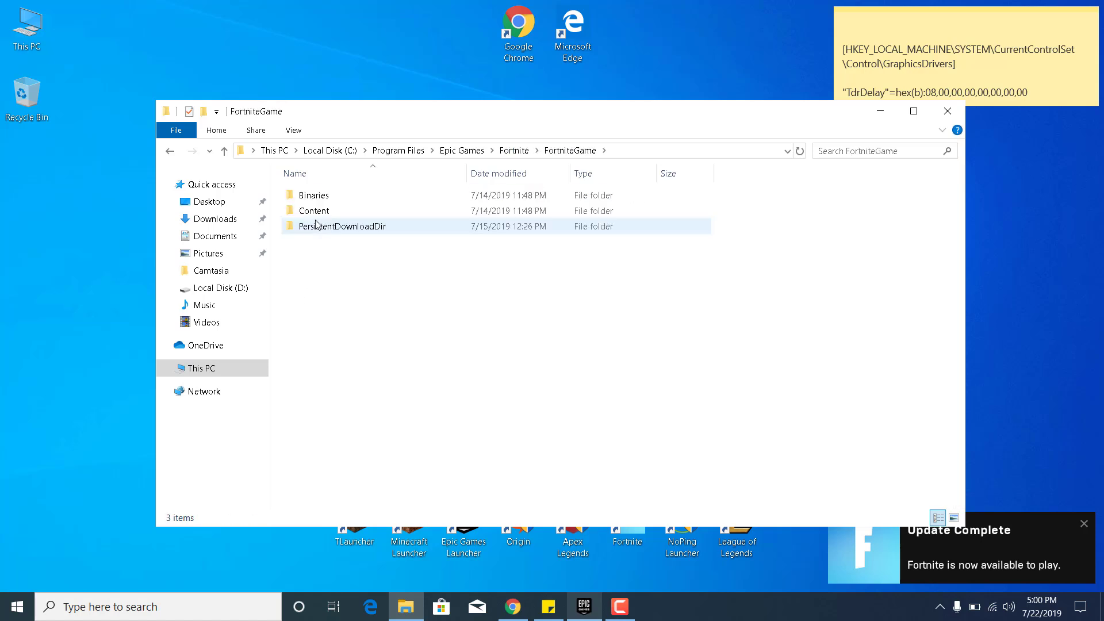
double_click(314, 196)
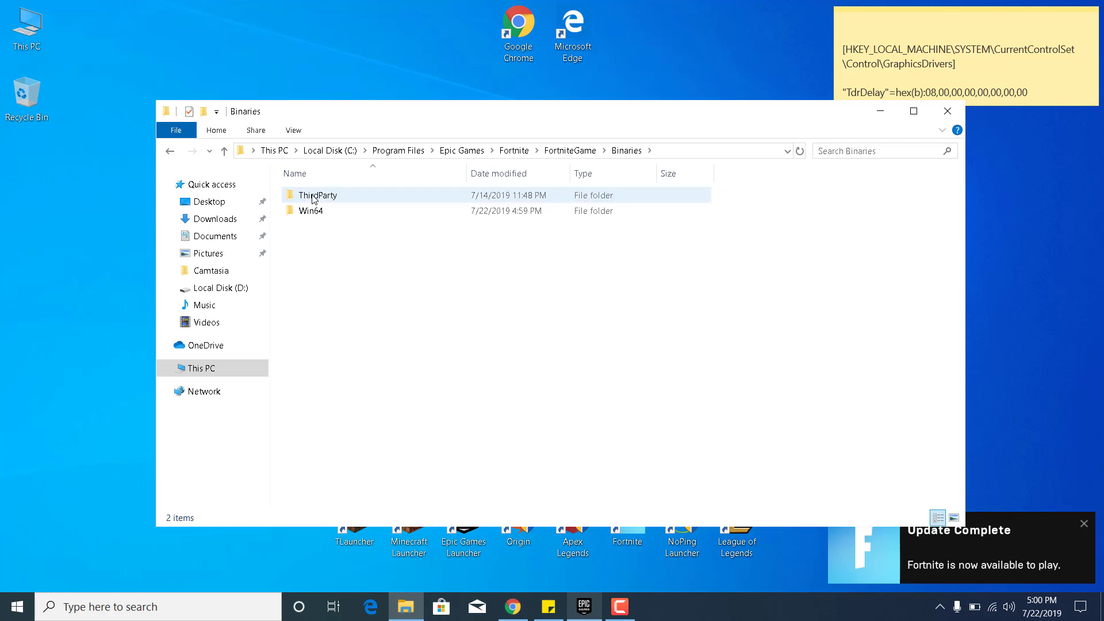
double_click(309, 211)
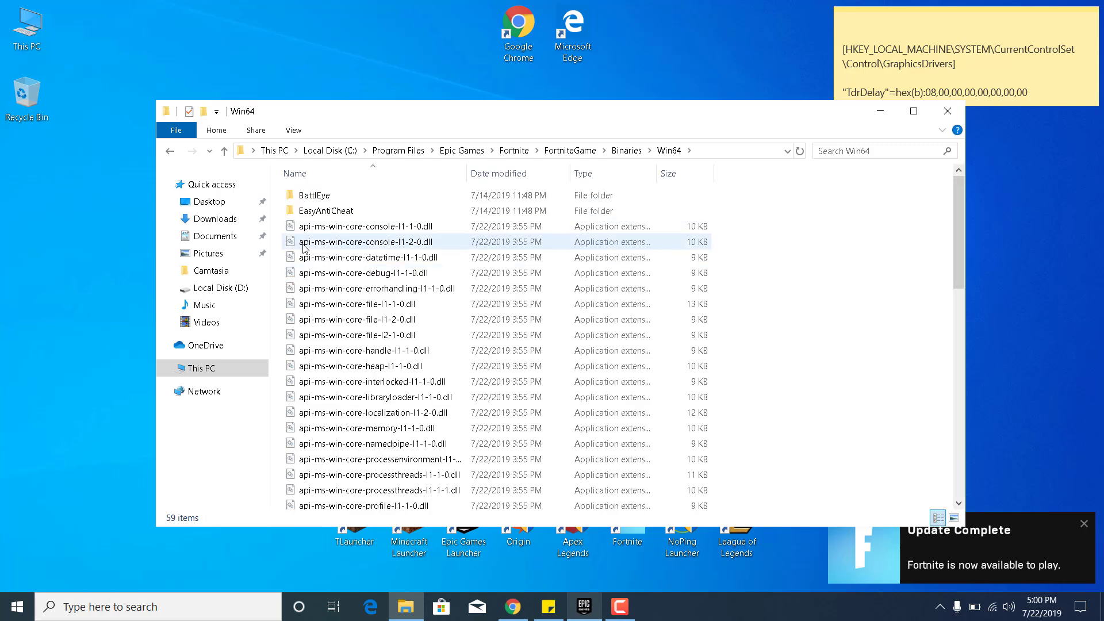
scroll(343, 317, "down", 12)
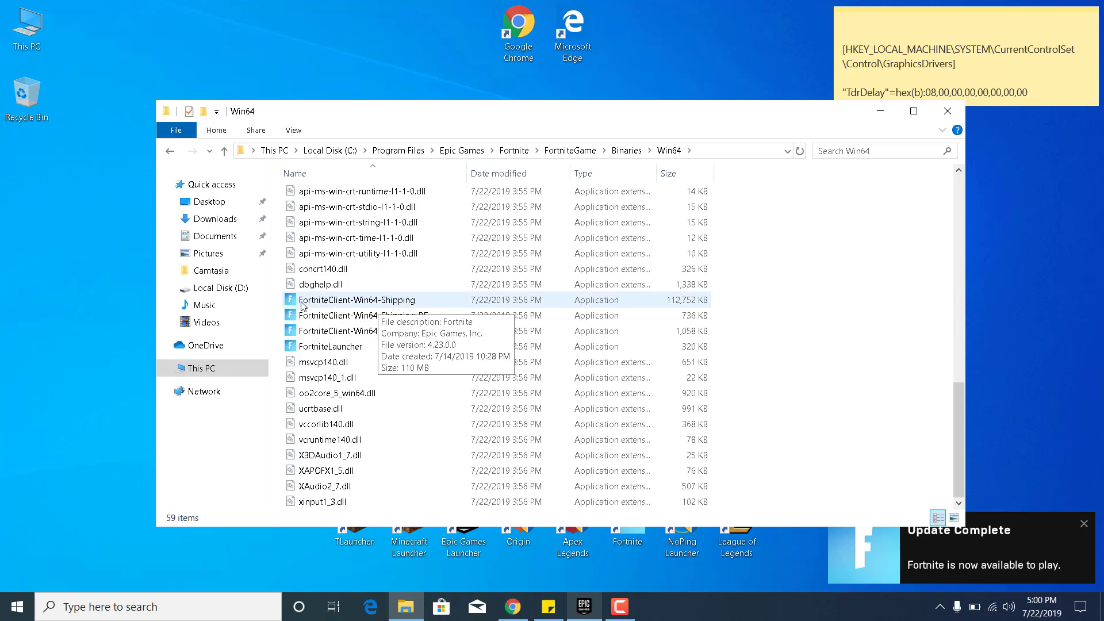
Step: Set FortniteClient-Win64-Shipping to Windows 8 compatibility mode with fullscreen optimizations disabled
left_click(400, 305)
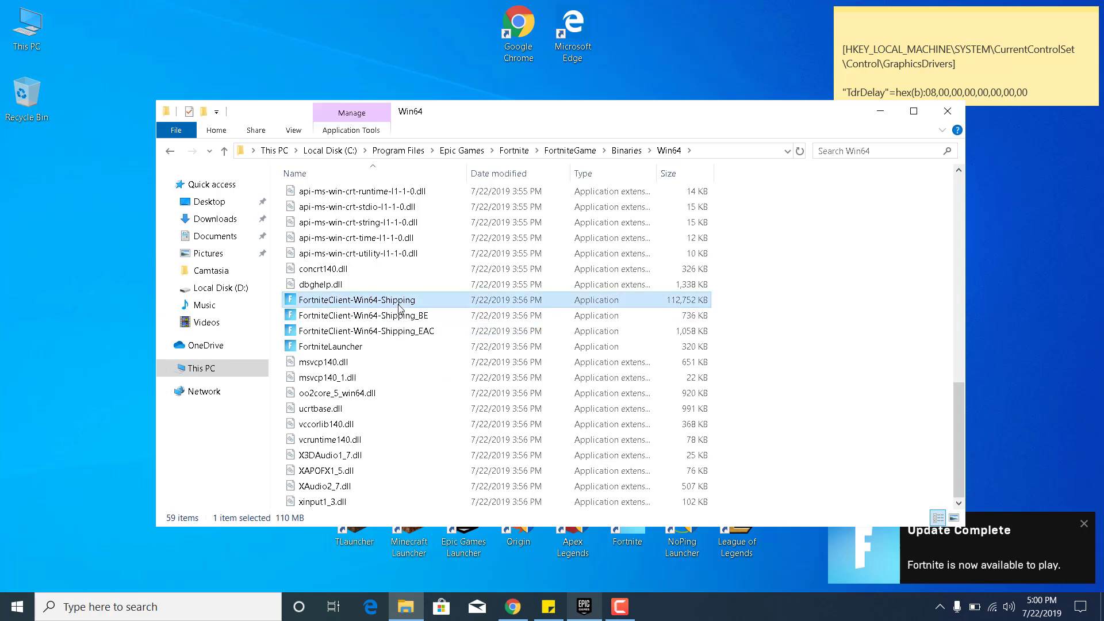
right_click(397, 303)
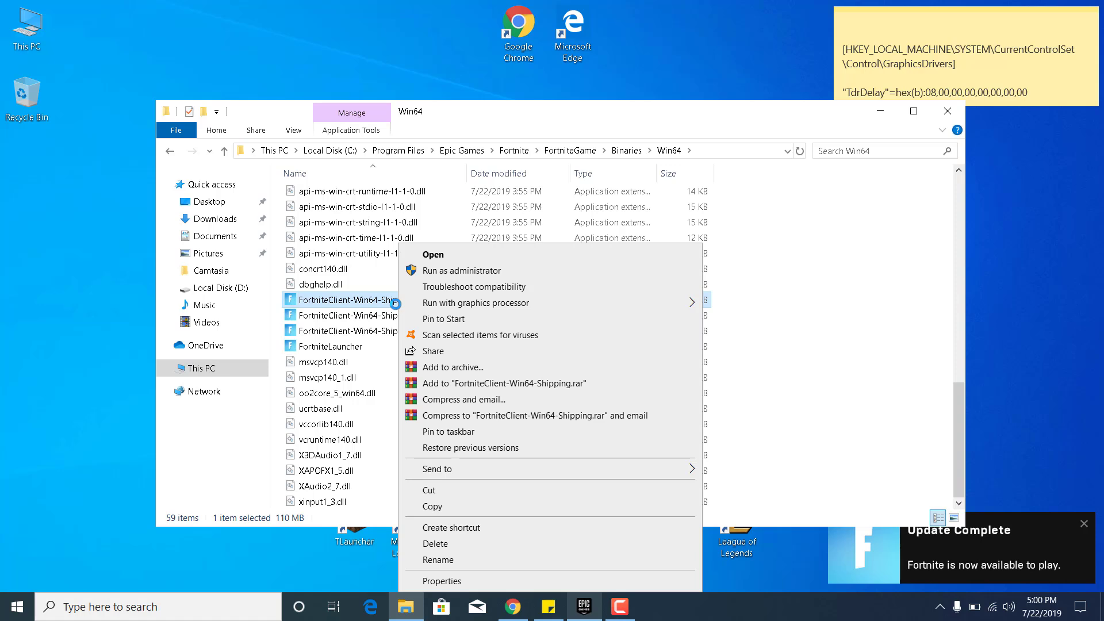
left_click(448, 581)
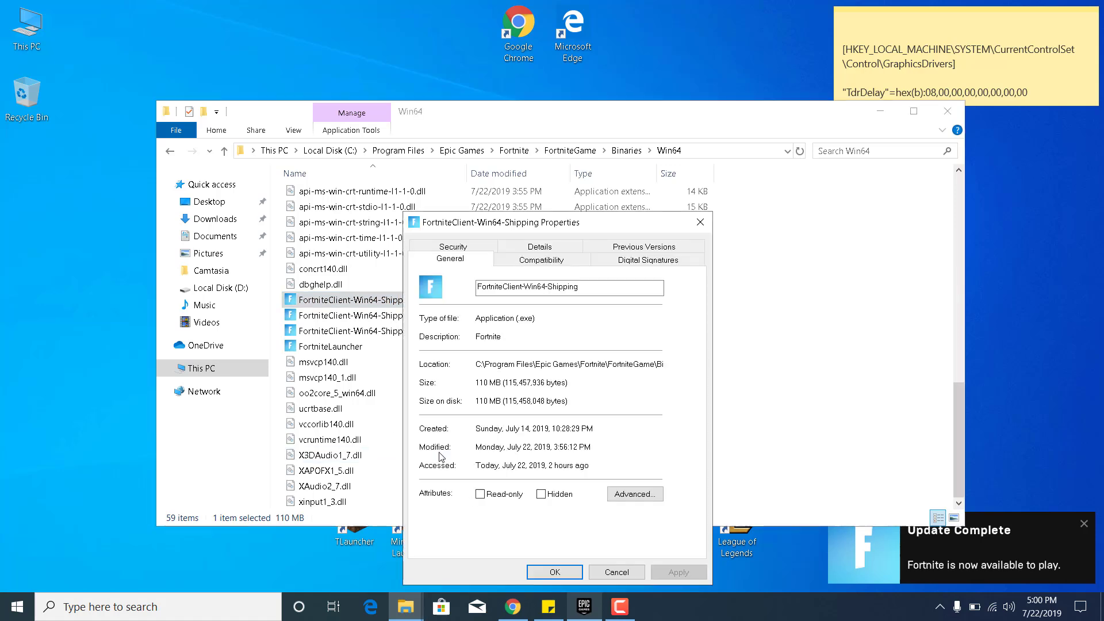
left_click(542, 262)
left_click_drag(546, 229, 541, 160)
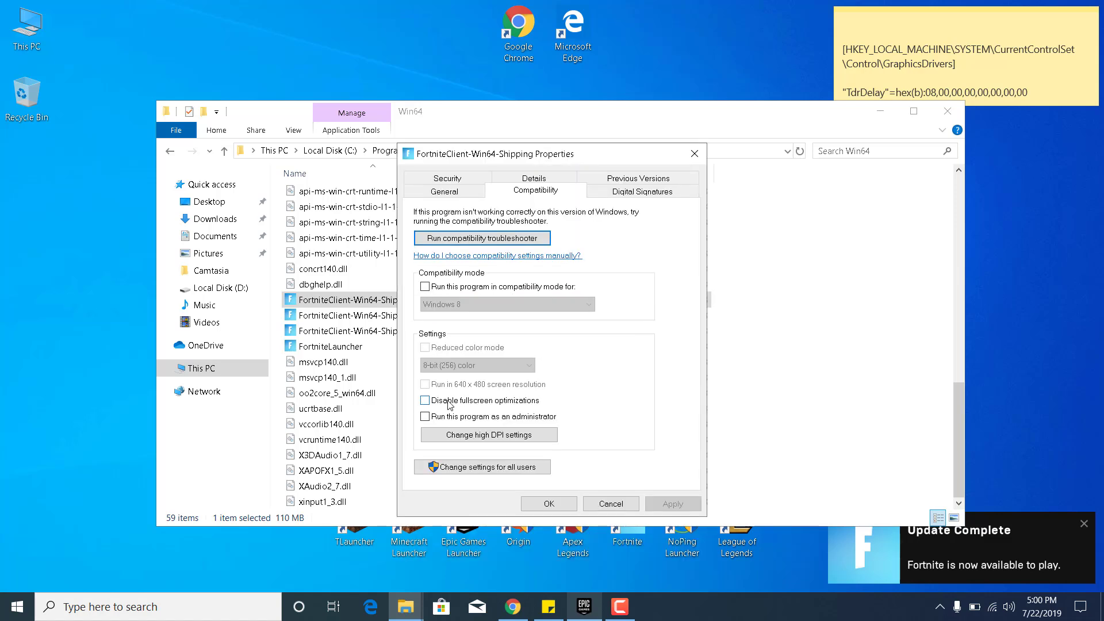
left_click(424, 400)
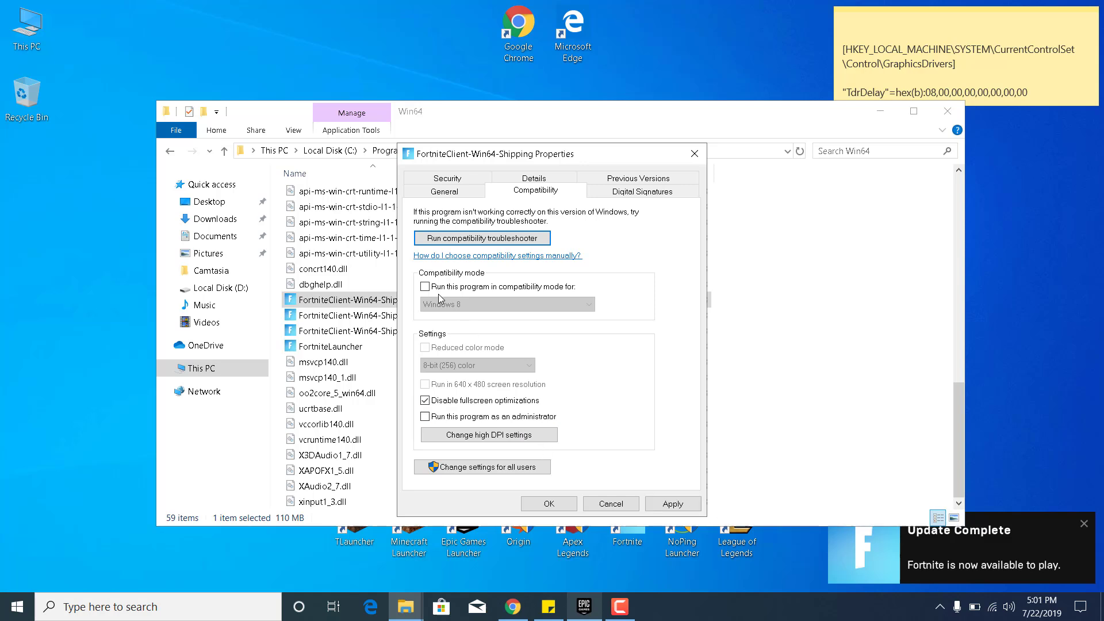
left_click(493, 286)
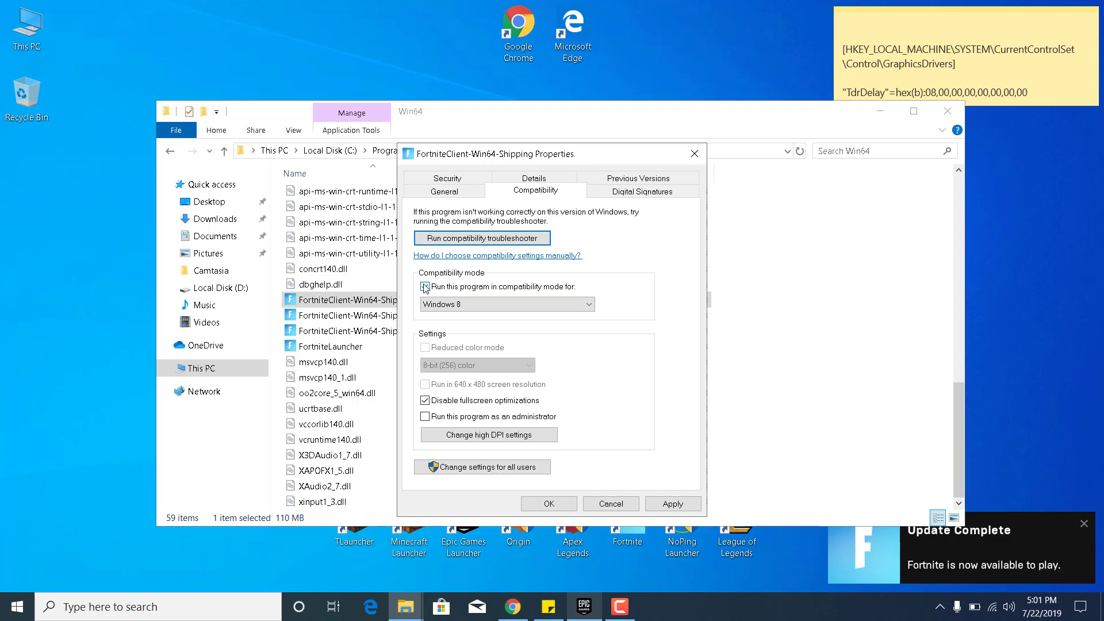
left_click(673, 503)
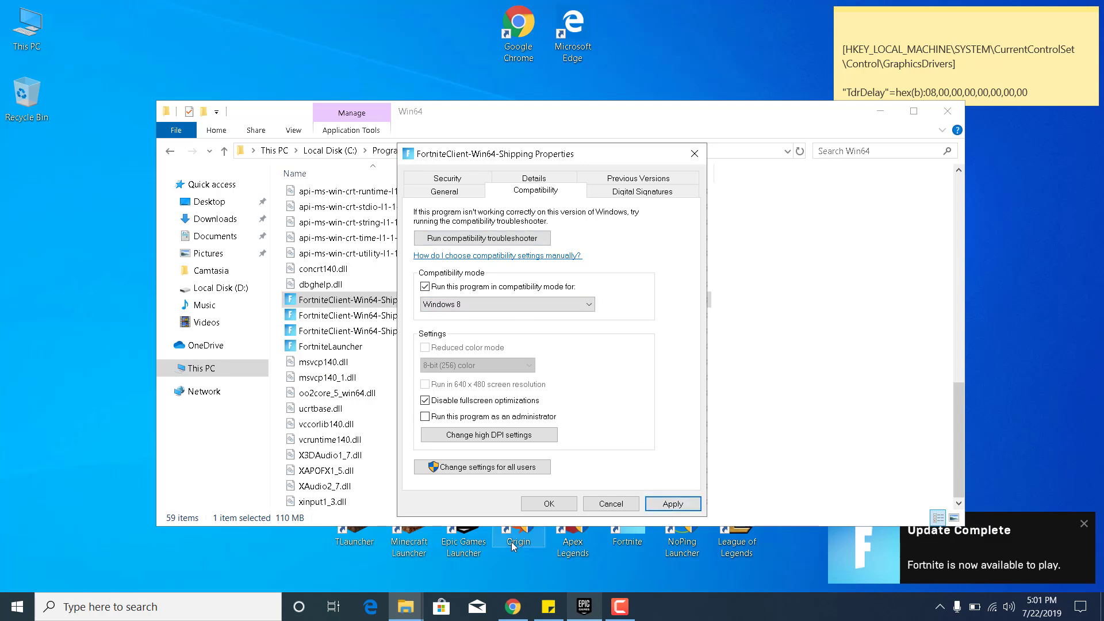
left_click(555, 505)
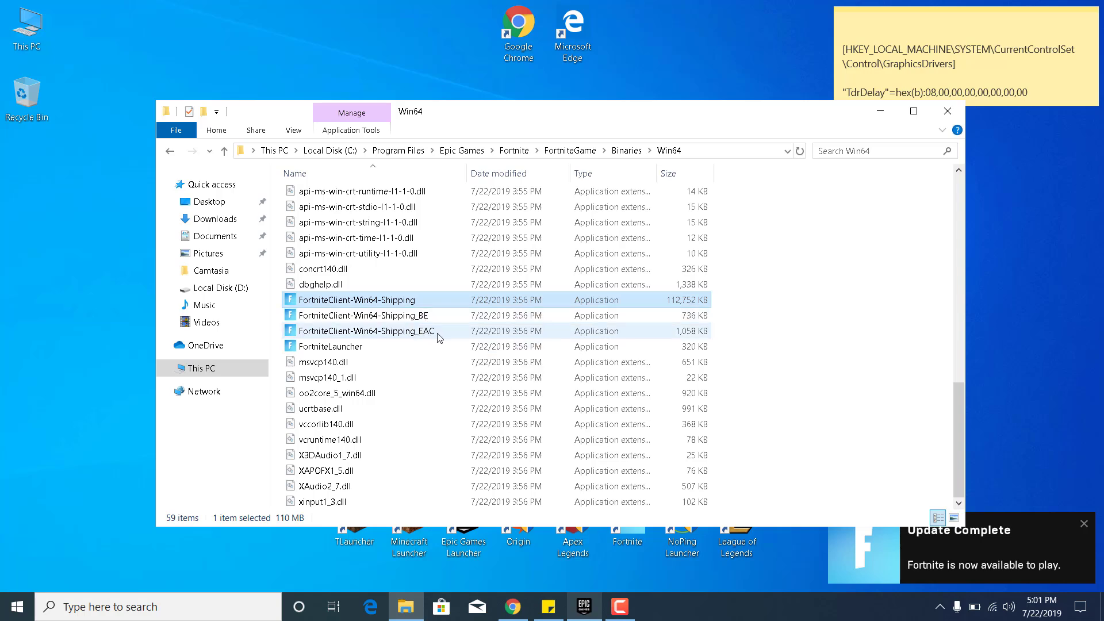
Step: Glance at the BattlEye client's properties without changes, then close the Win64 window
left_click(380, 316)
key("alt+Return")
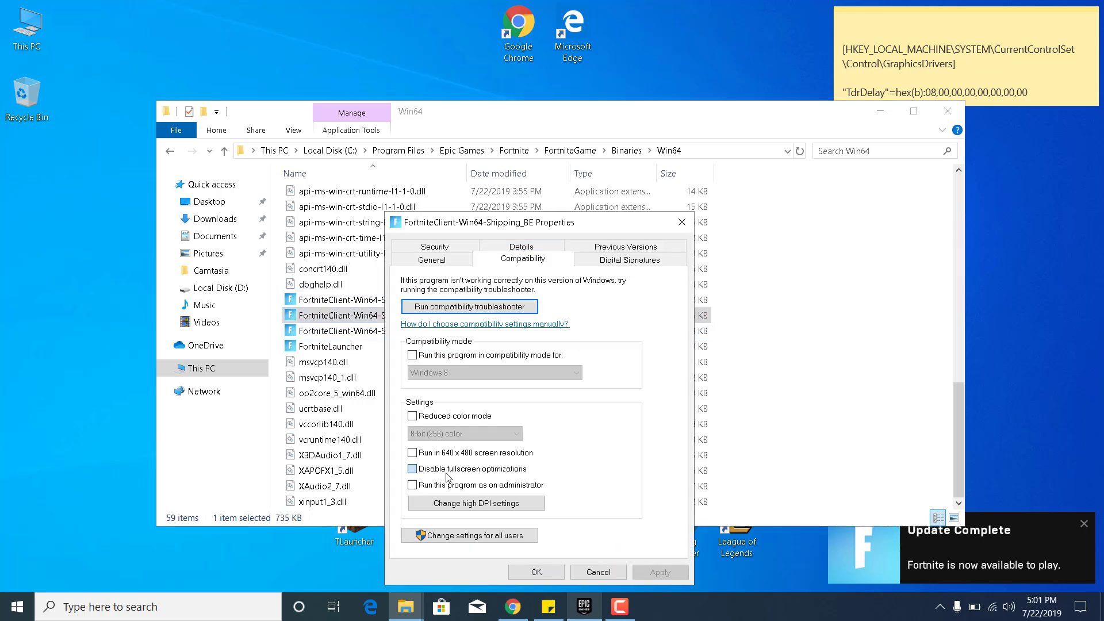
left_click(437, 469)
left_click(536, 572)
left_click(330, 346)
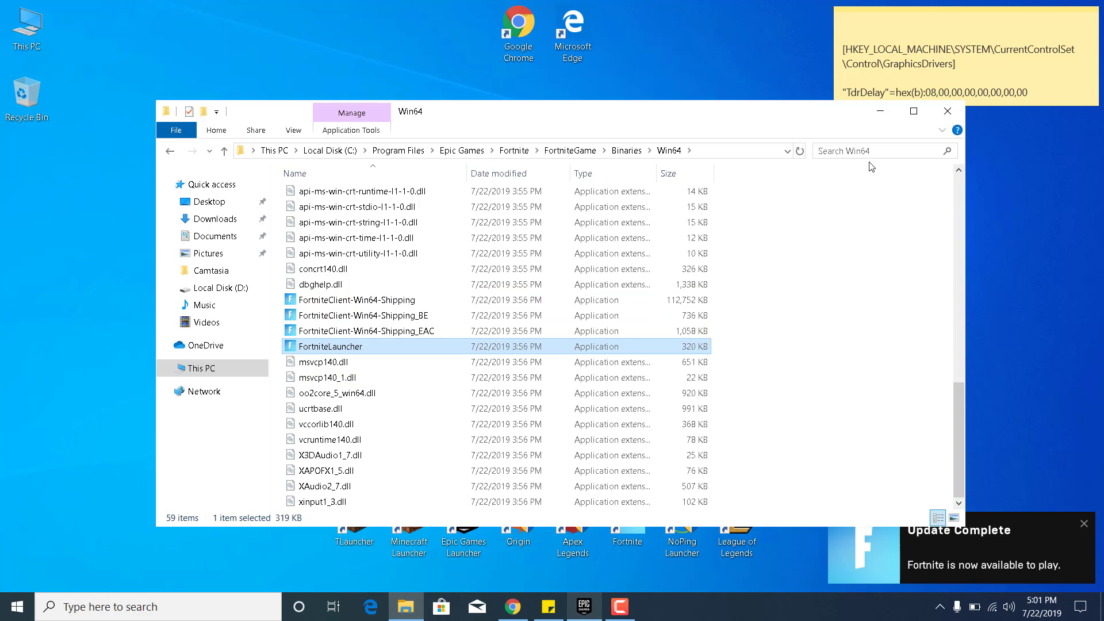
left_click(943, 113)
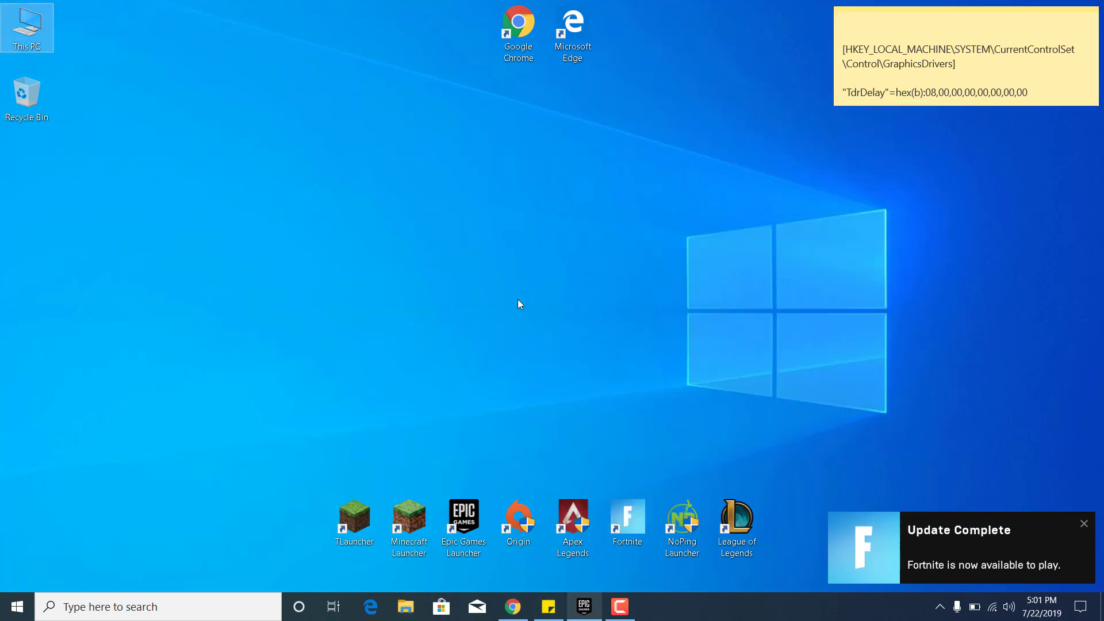
Step: Open Notepad and paste in the TdrDelay registry text copied from the sticky note
left_click(227, 600)
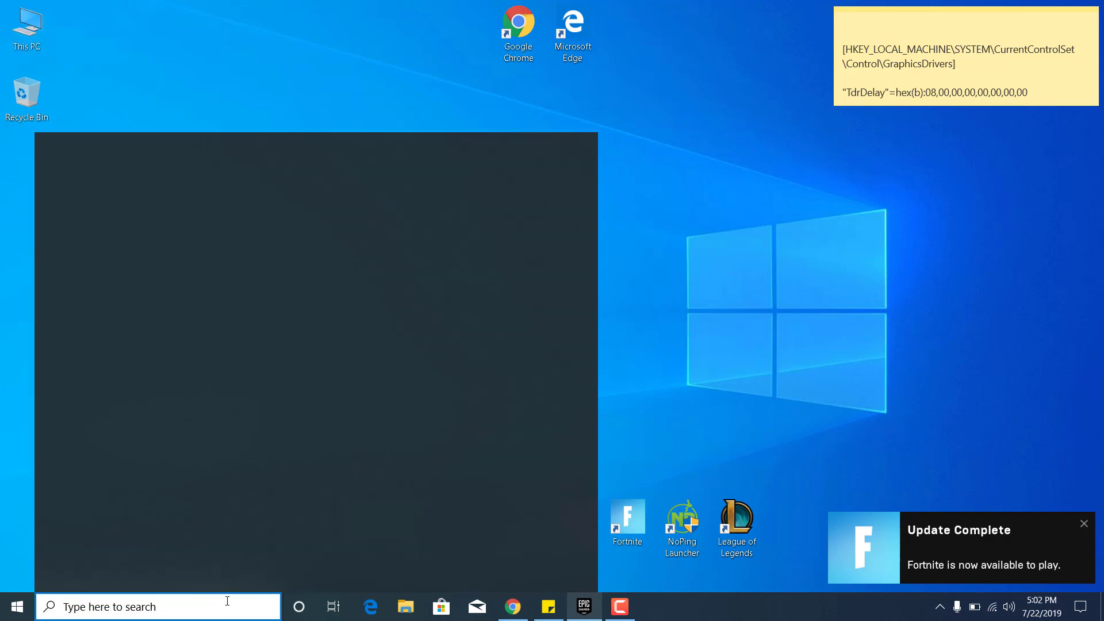
type("notep")
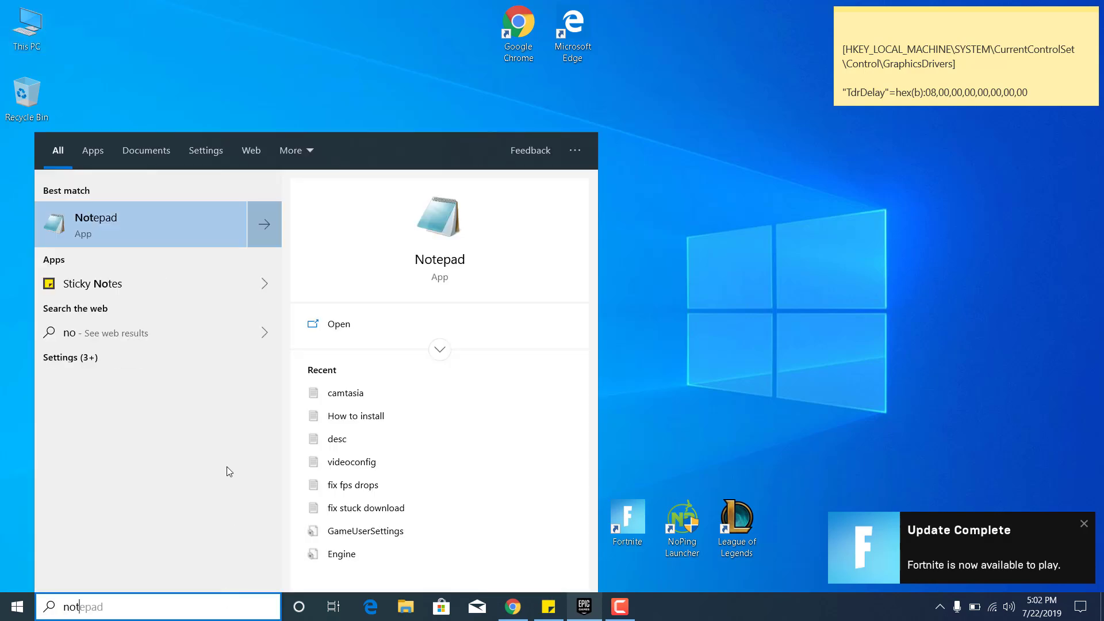
left_click(182, 230)
left_click_drag(587, 282, 527, 136)
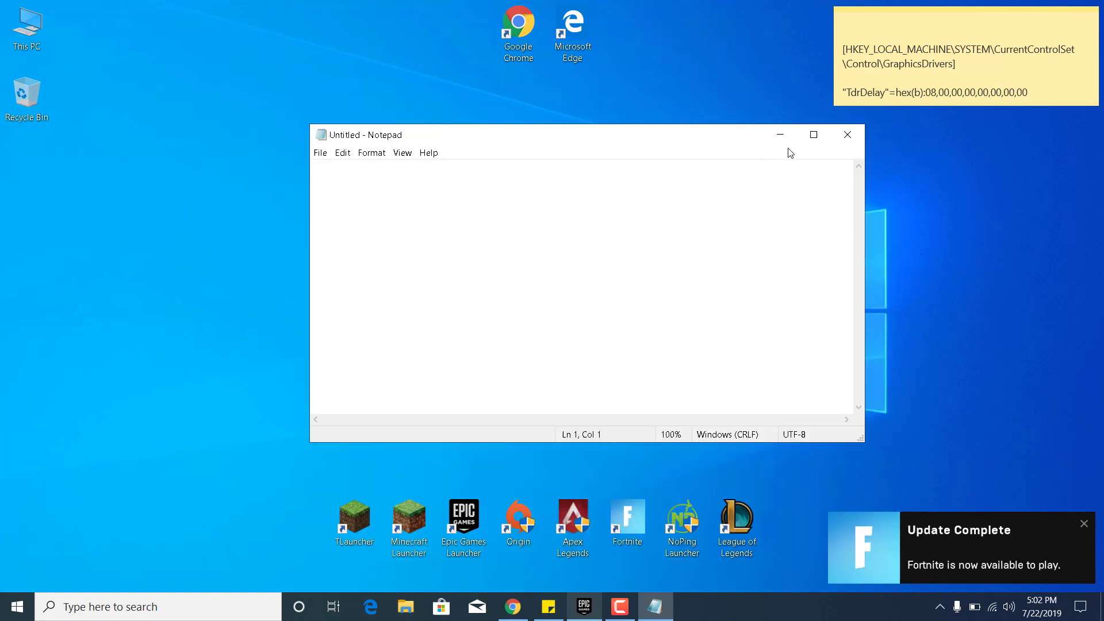
left_click(919, 91)
key("ctrl+a")
key("ctrl+c")
left_click(650, 262)
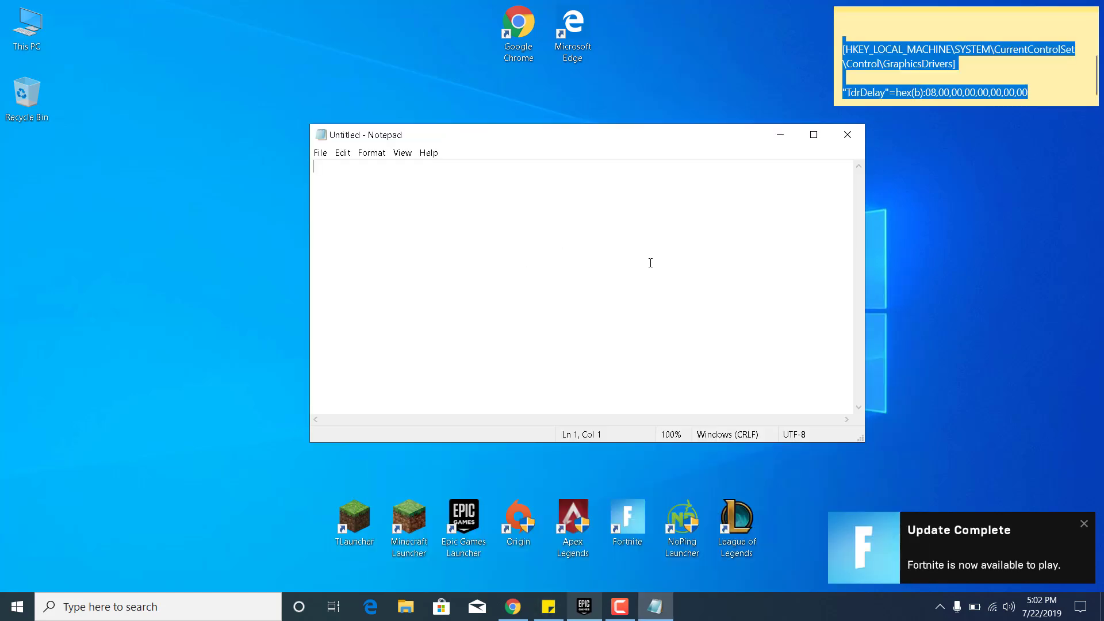
key("ctrl+v")
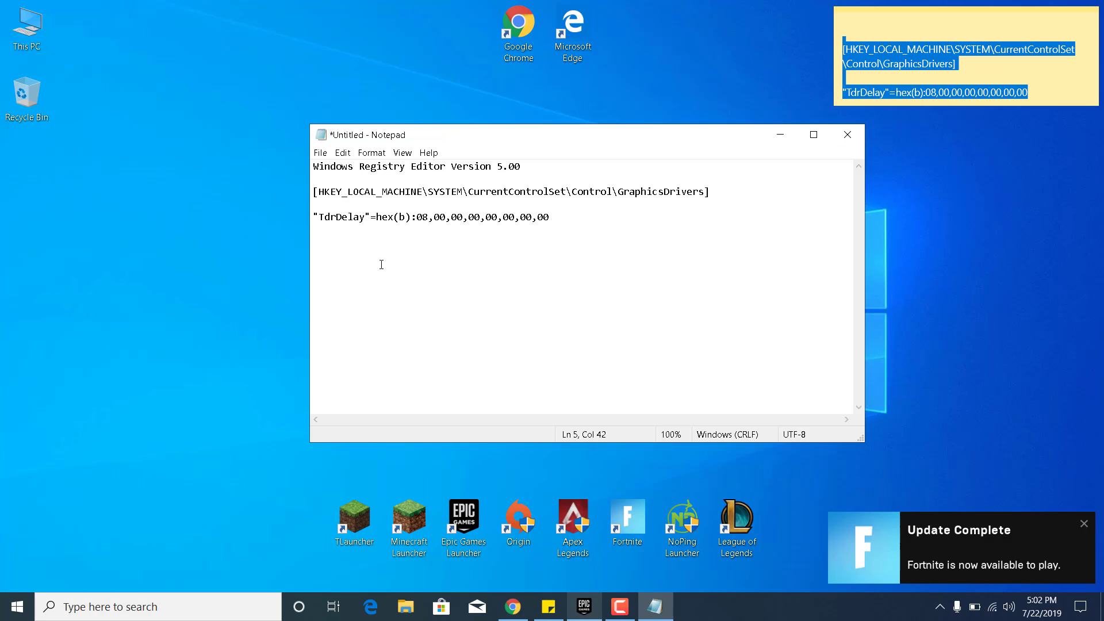
Step: Save the Notepad text to the desktop as fix.reg
left_click(320, 154)
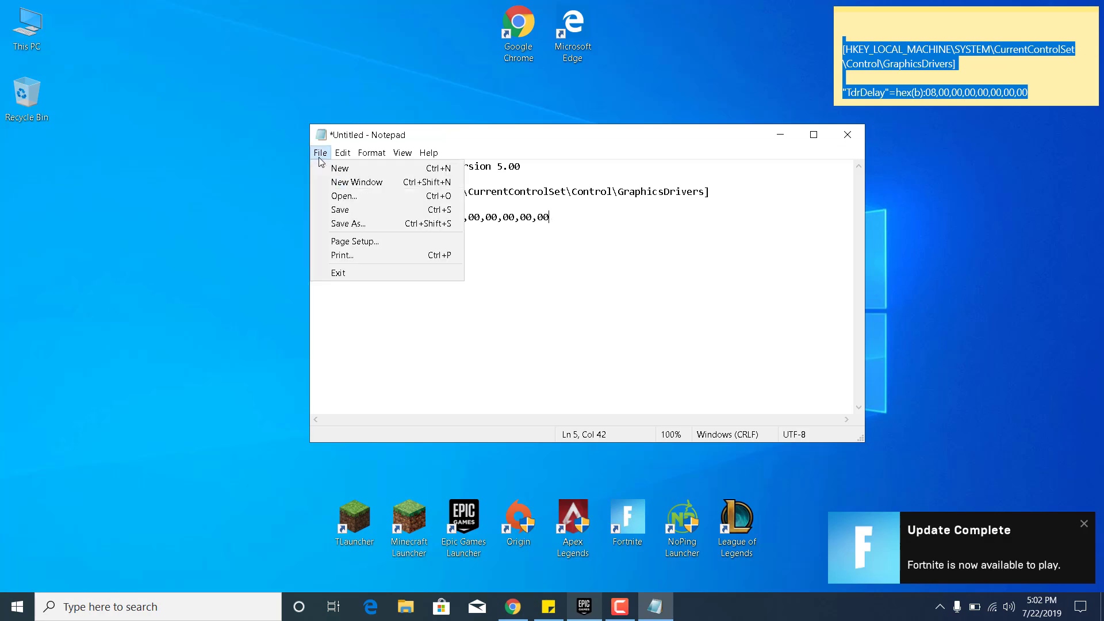
left_click(345, 225)
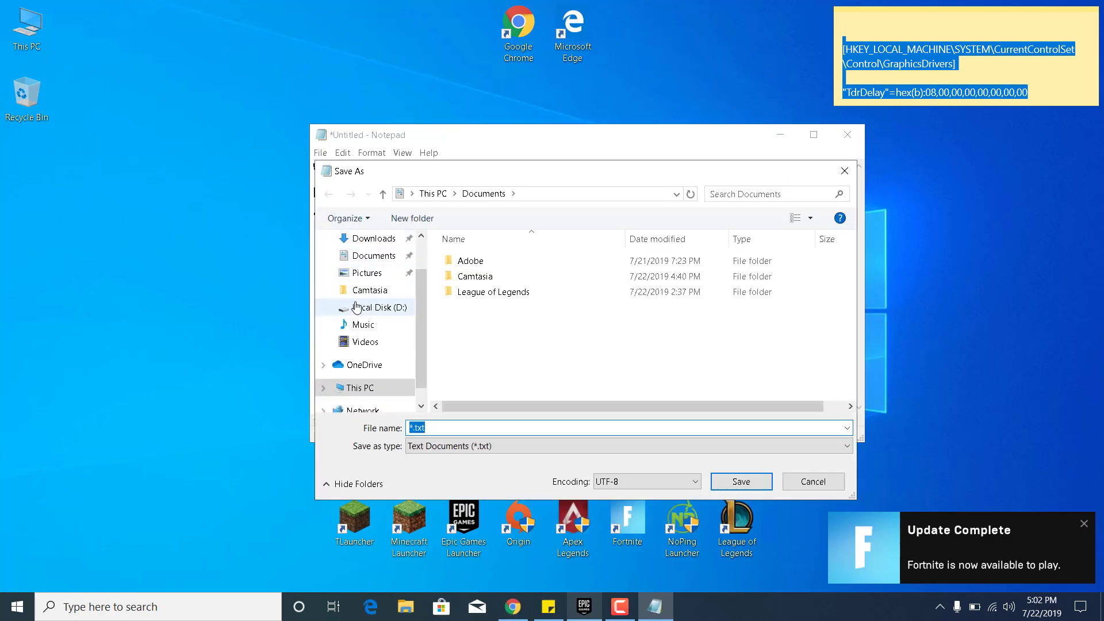
left_click(366, 268)
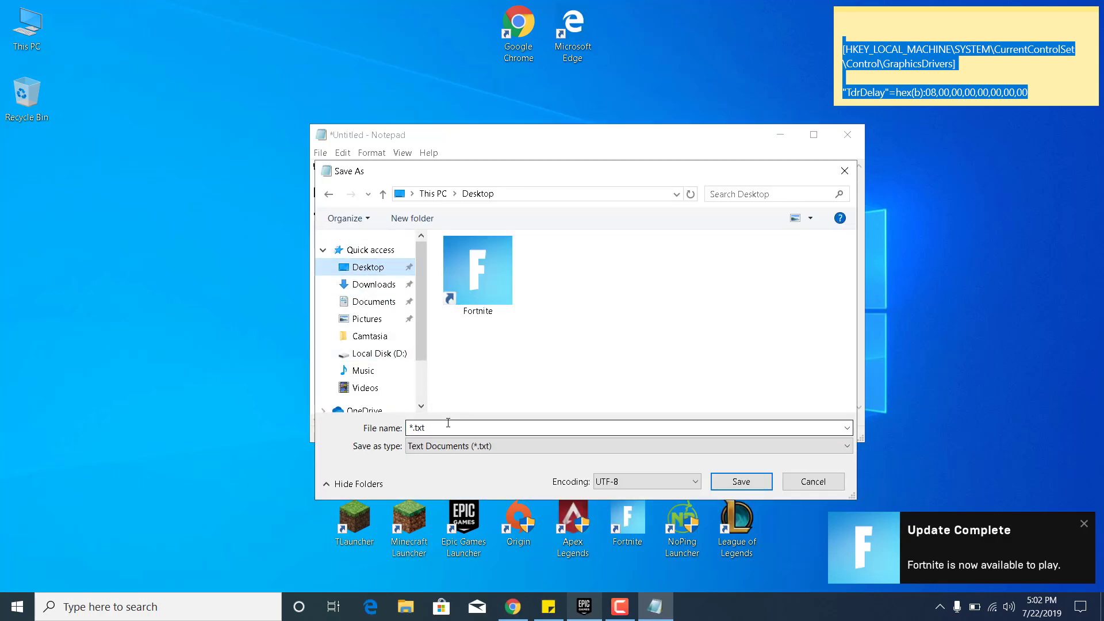
type("fix")
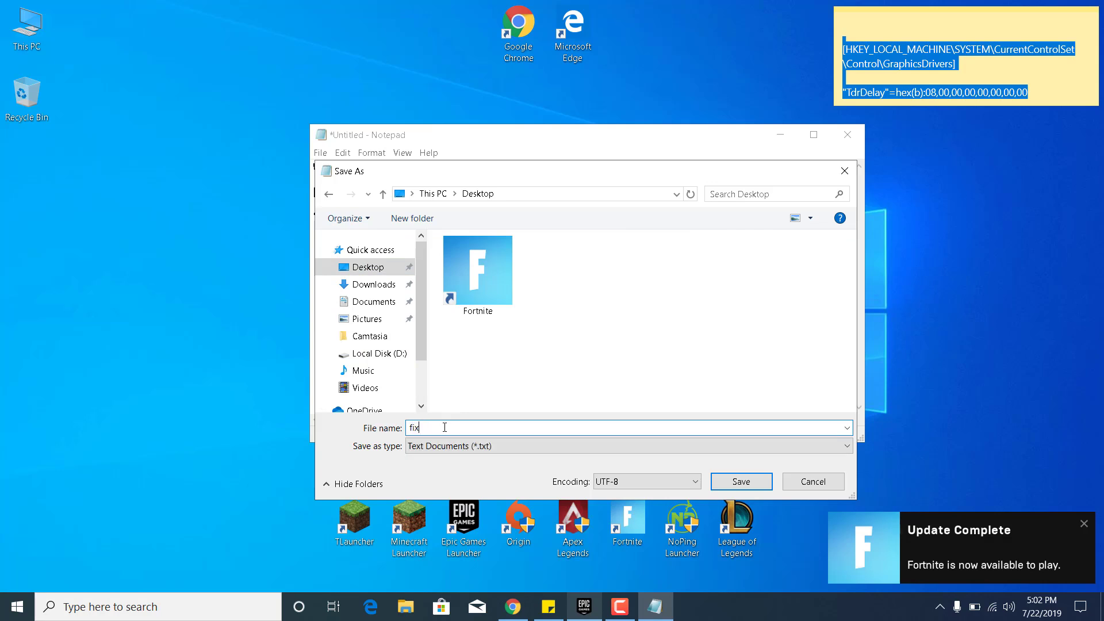
type(".reg")
left_click_drag(420, 427, 435, 427)
left_click(751, 483)
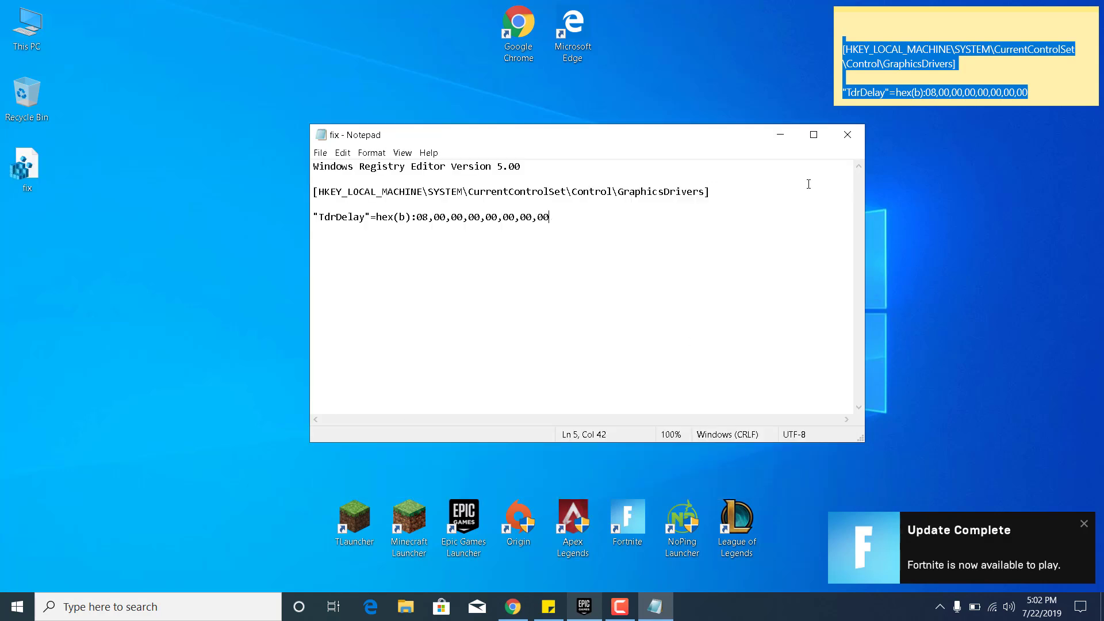
Step: Close Notepad, run fix.reg from the desktop, approve the merge, and dismiss the success message
left_click(840, 136)
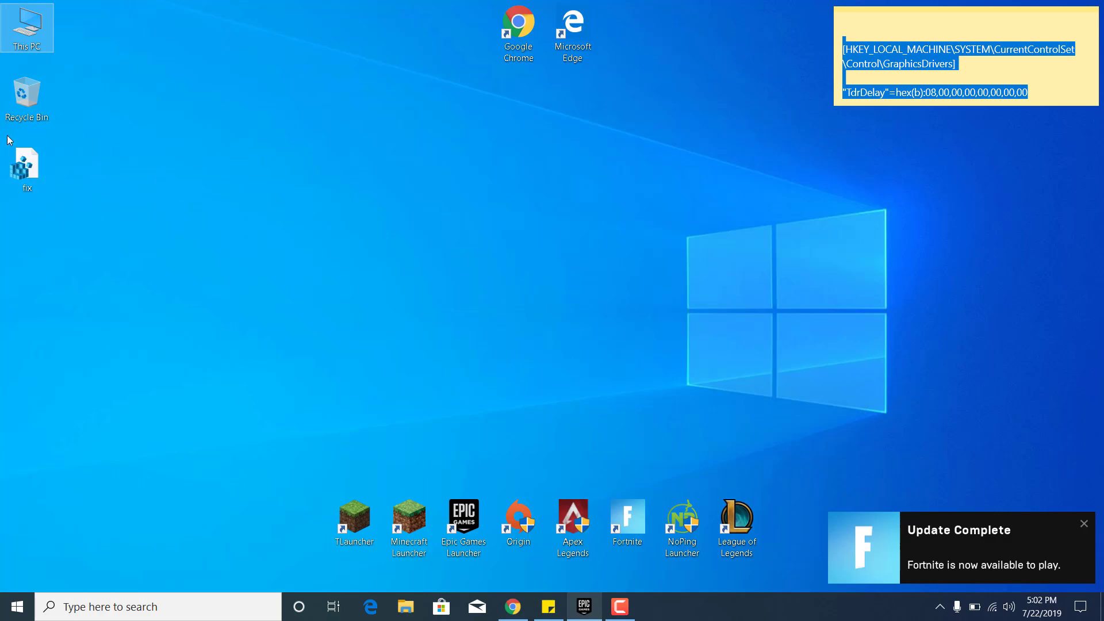
left_click(20, 176)
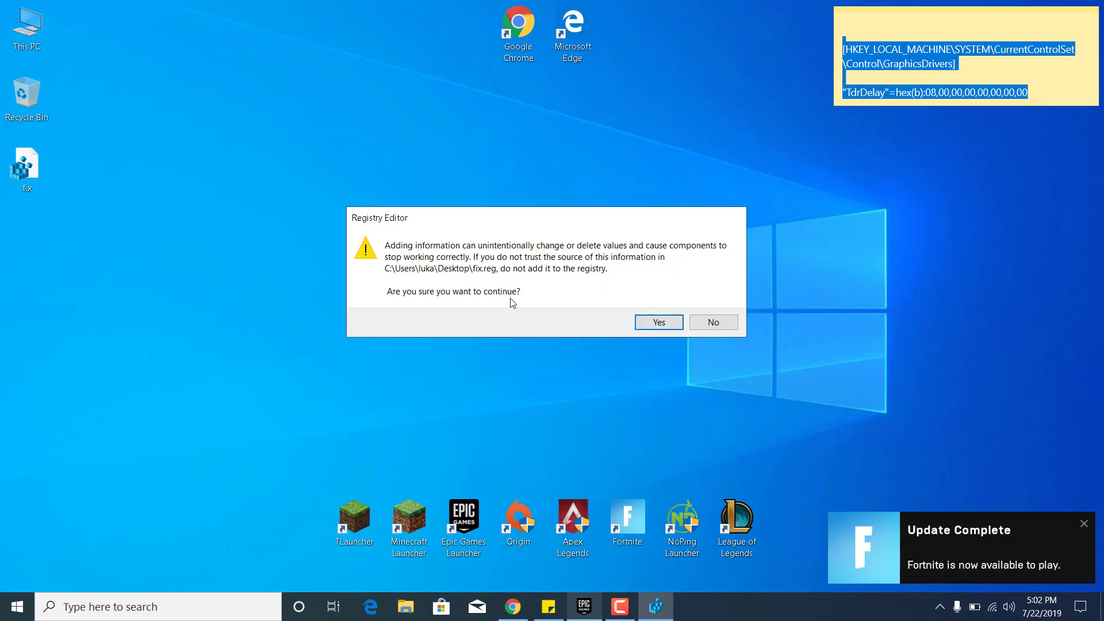
left_click(644, 325)
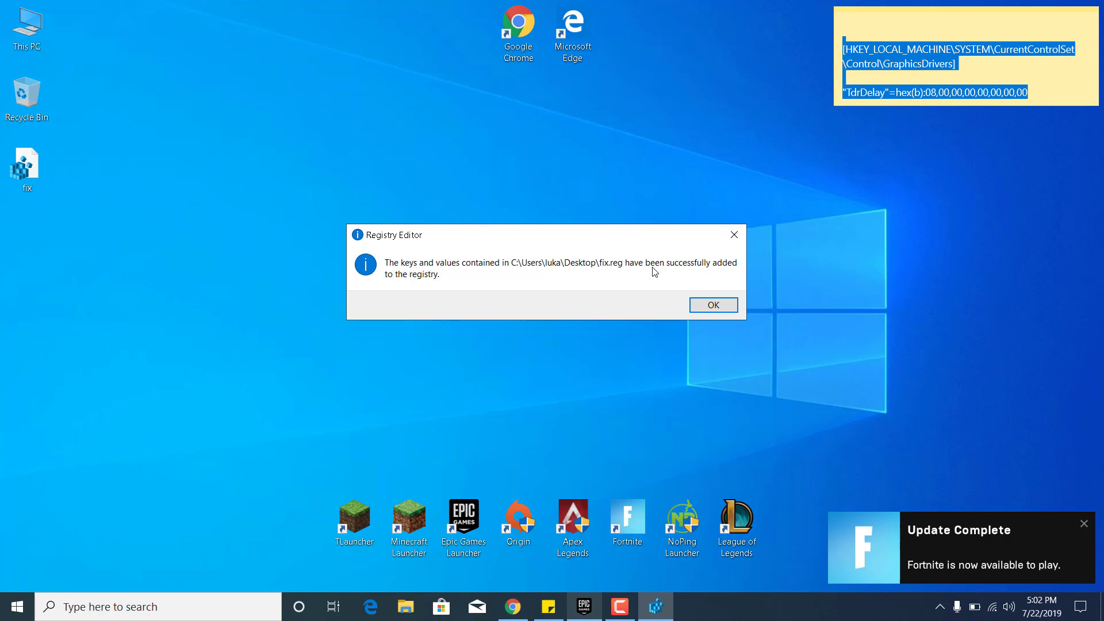
left_click(703, 309)
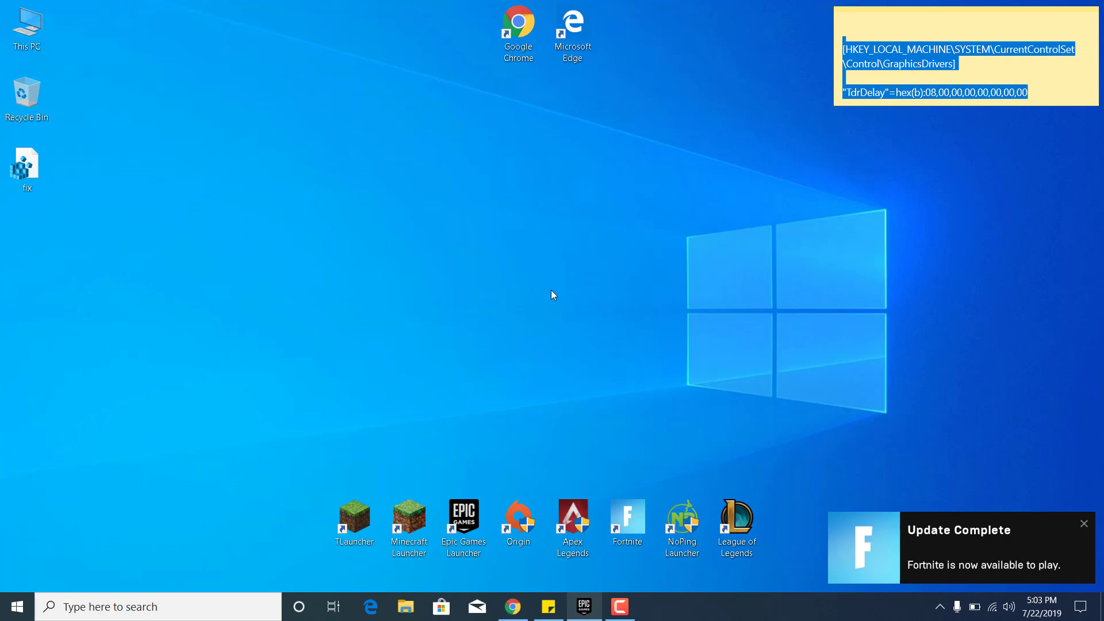
Step: Restore the Epic Games Launcher Library, then open and close Fortnite's settings panel
left_click(583, 608)
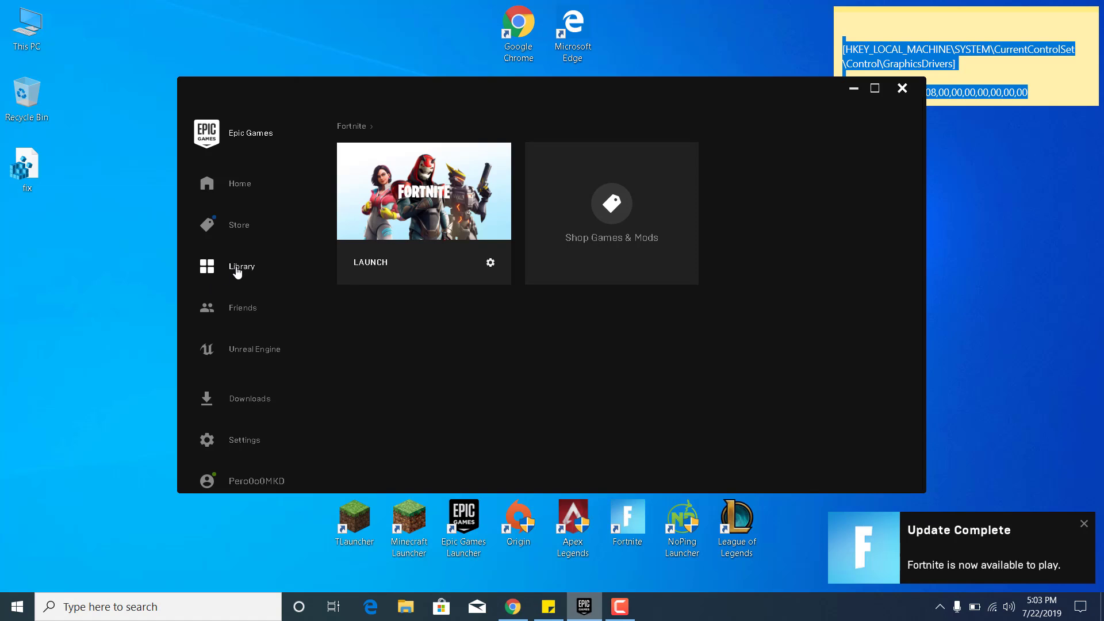
left_click(490, 263)
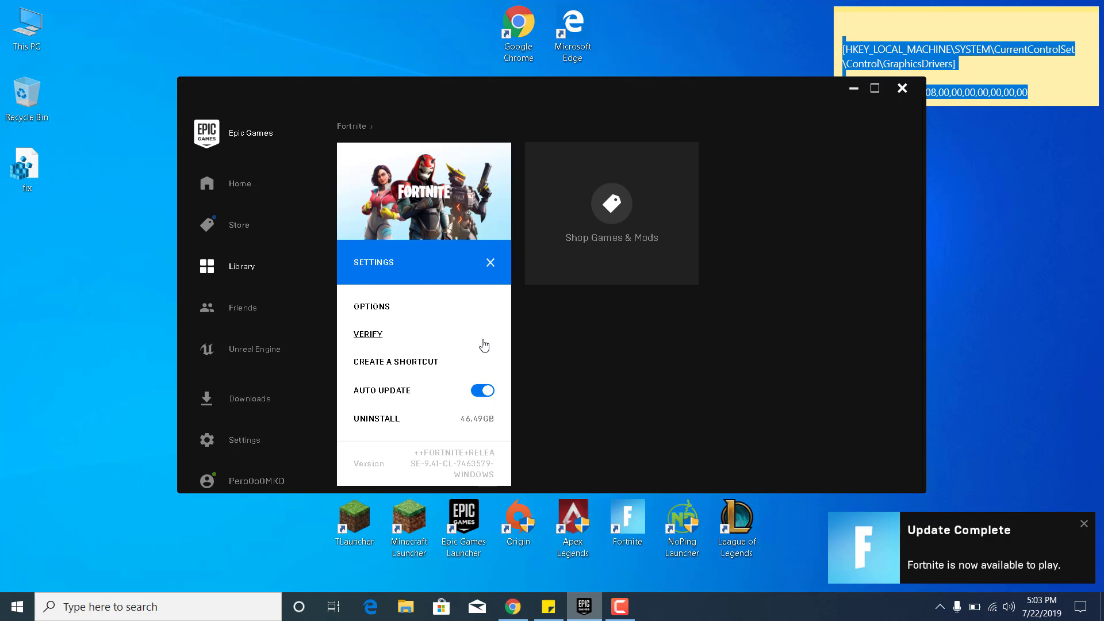
left_click(490, 262)
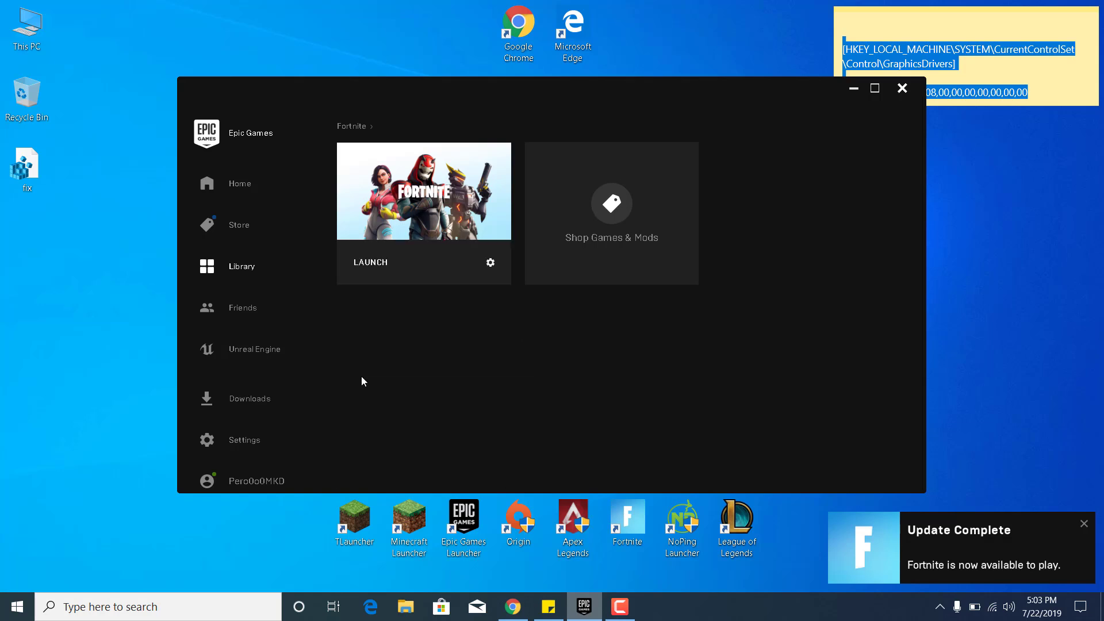
Step: Install Unreal Engine 4.22.3, accepting the EULA and install location, then close the launcher
left_click(250, 357)
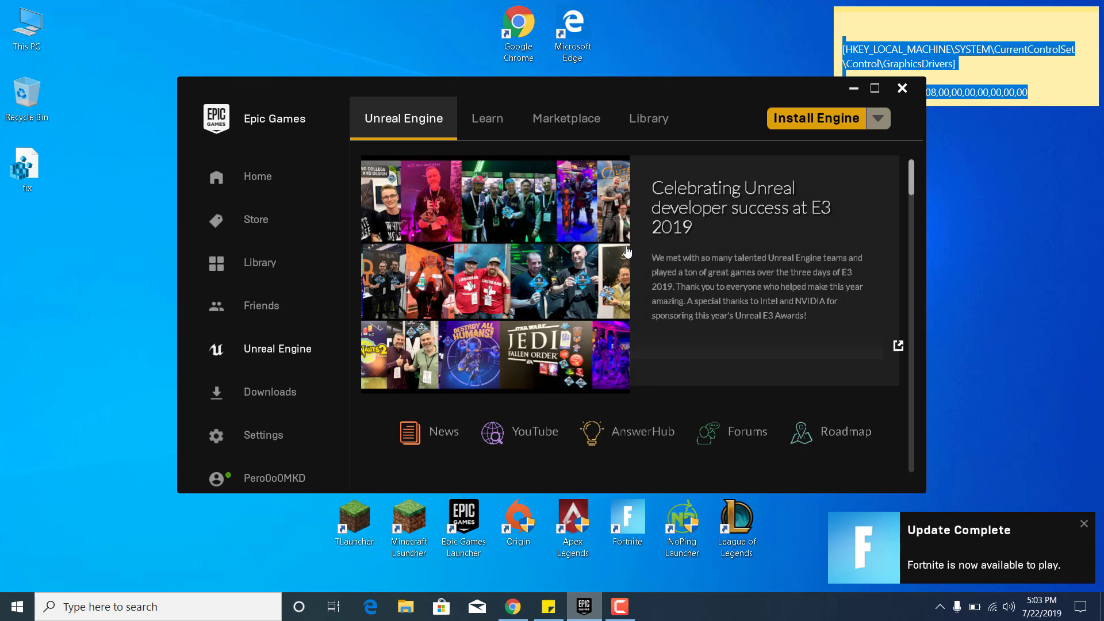
left_click(816, 128)
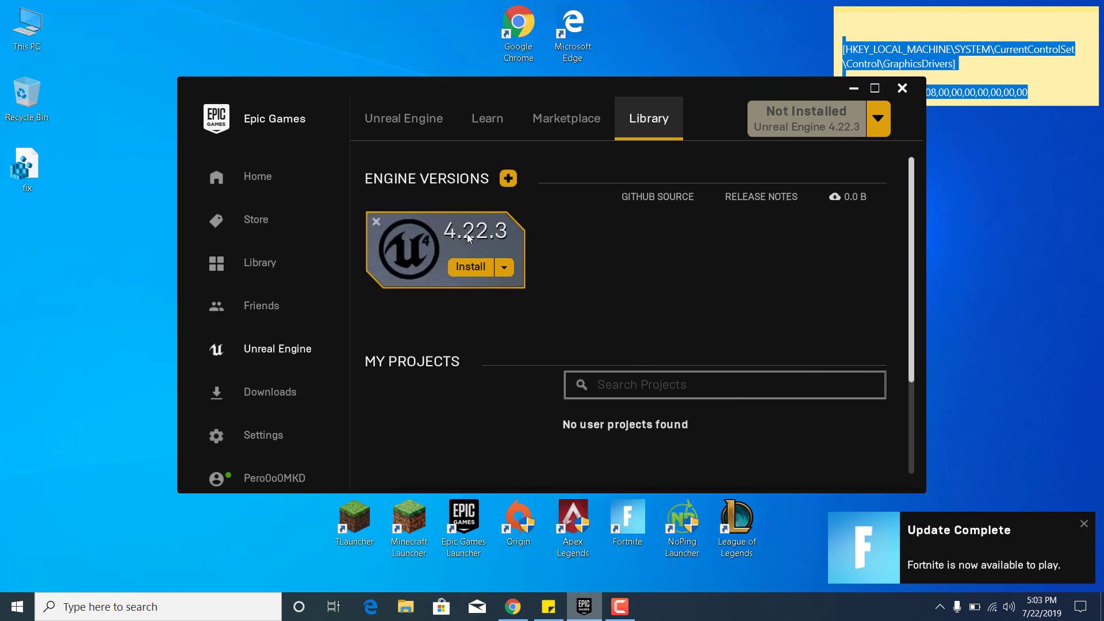
left_click(475, 267)
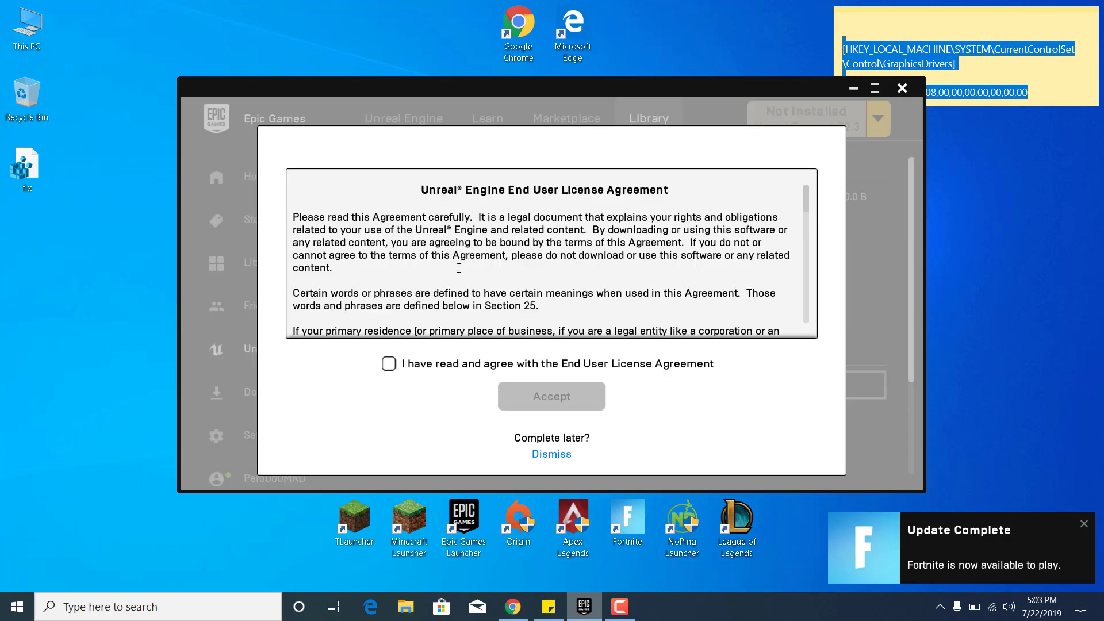
left_click(389, 364)
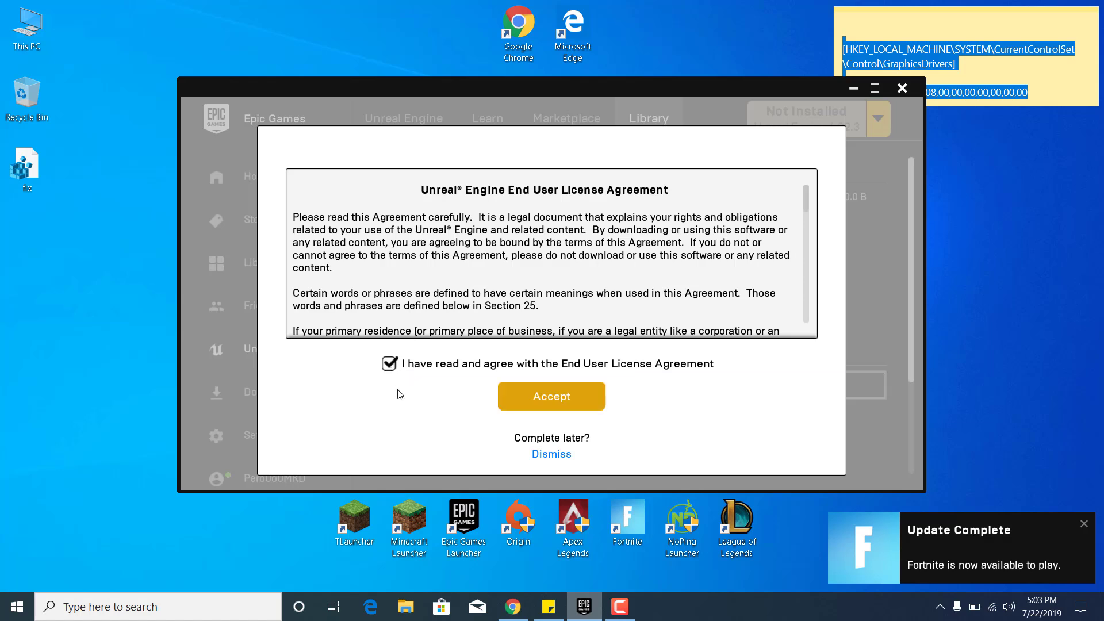
left_click(517, 394)
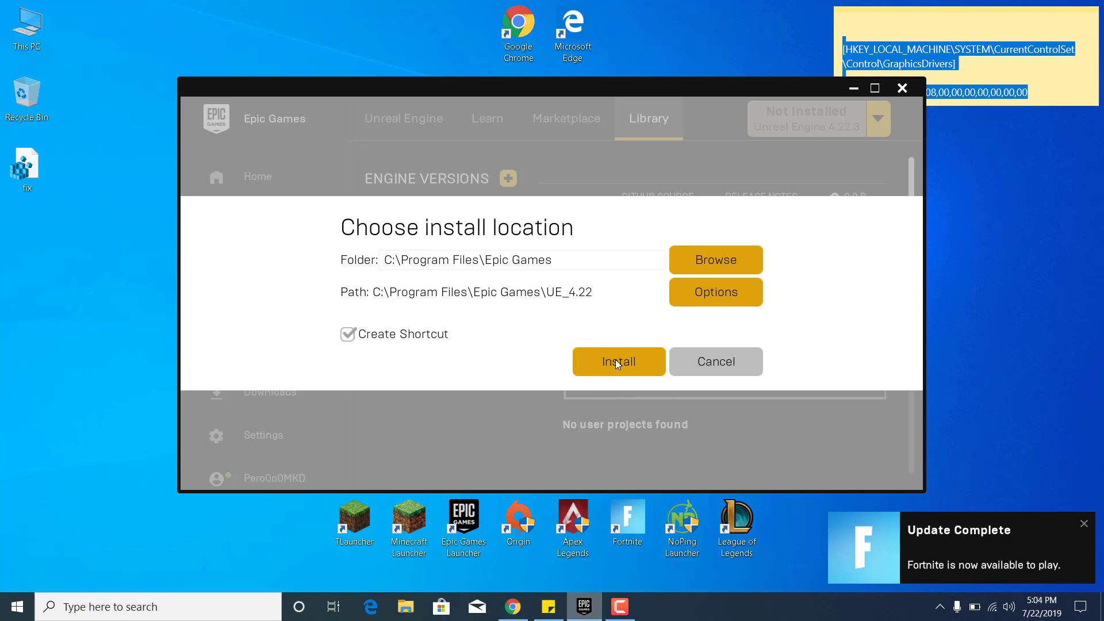
left_click(730, 355)
left_click(902, 87)
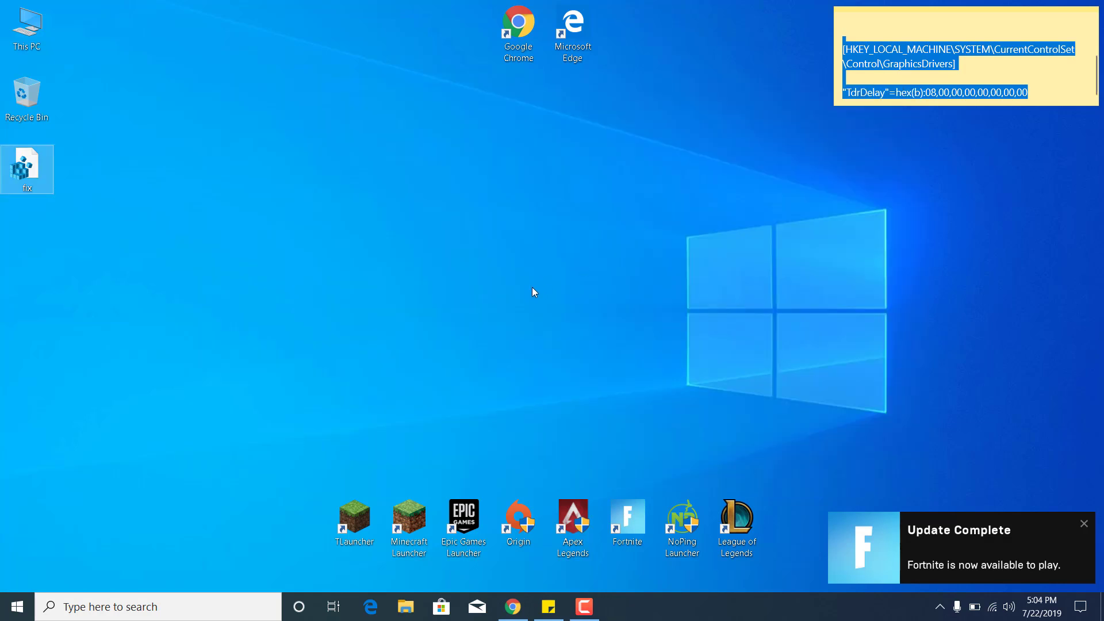